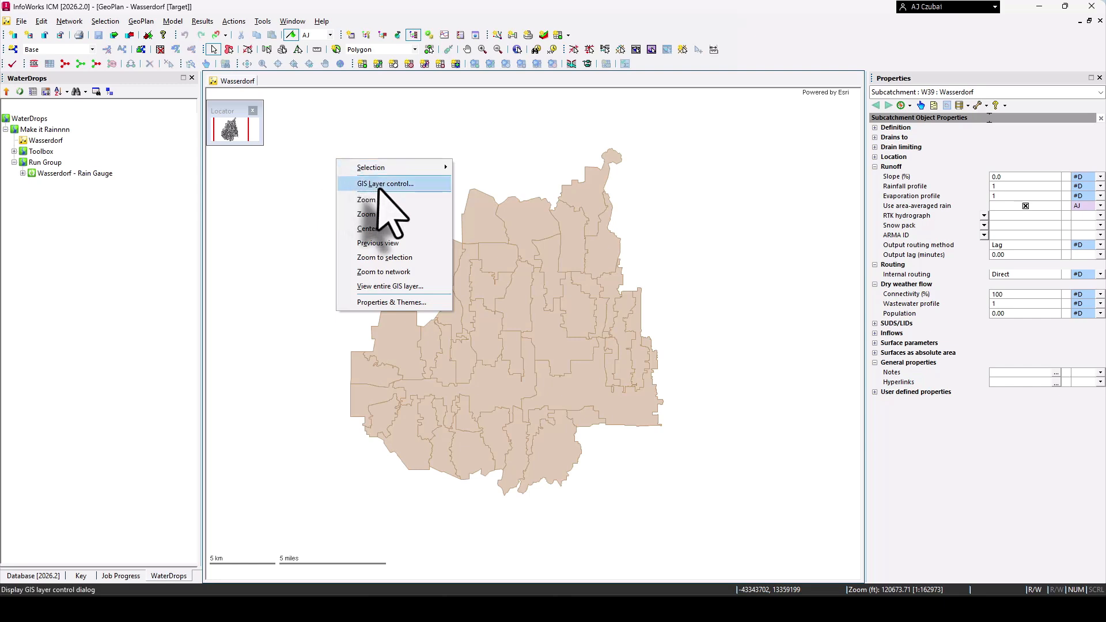
# Add the RG shapefile from the GIS folder to the map as a GIS layer.
pyautogui.click(380, 185)
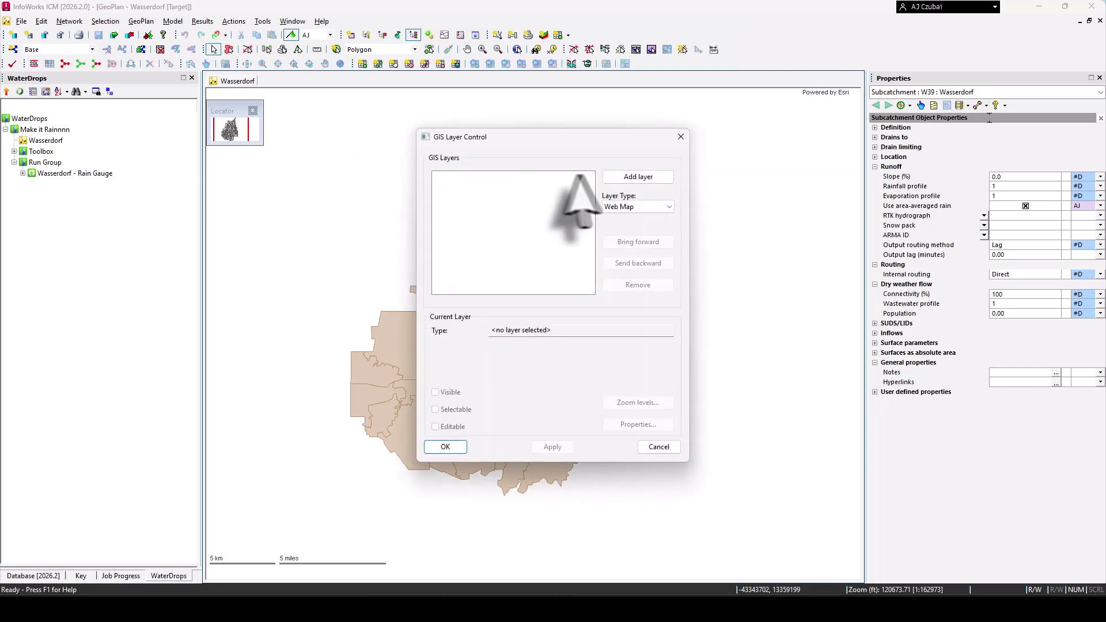
pyautogui.click(658, 207)
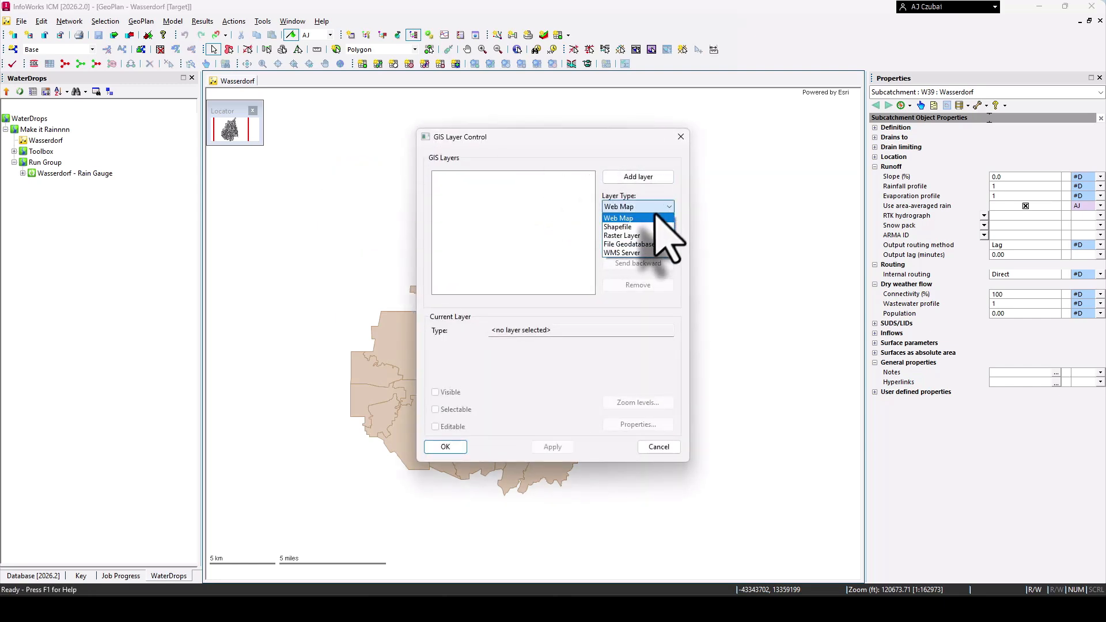
pyautogui.click(643, 227)
pyautogui.click(636, 179)
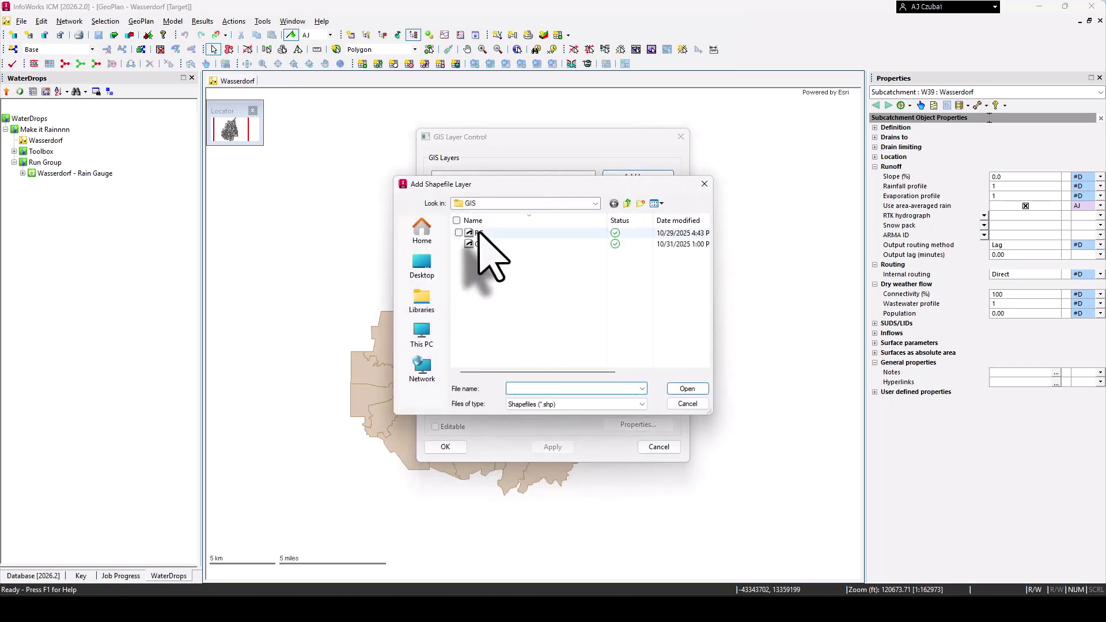
pyautogui.click(479, 233)
pyautogui.click(688, 388)
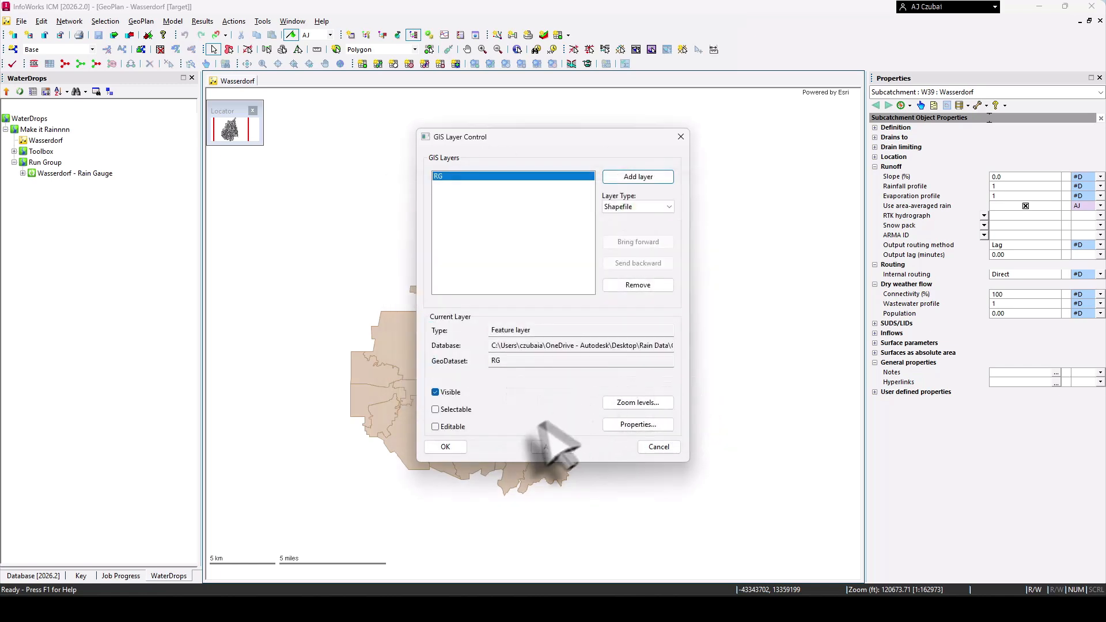
pyautogui.click(445, 447)
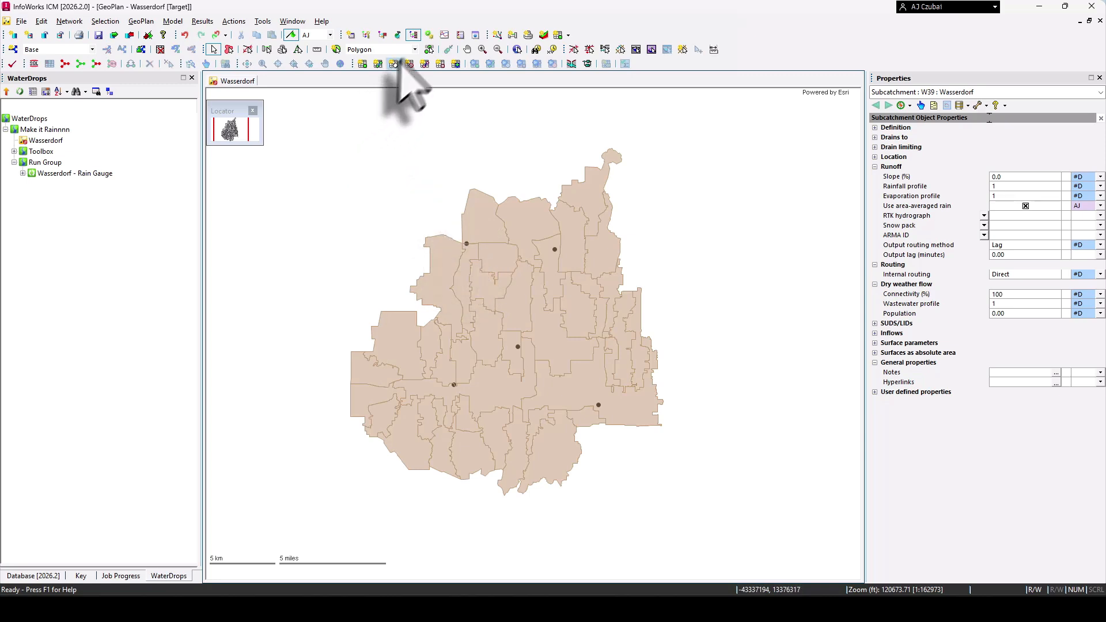
# Place rain gages with profile titles 1 to 5 on the layer points: center, south-east, north-west, north-east and south-west.
pyautogui.click(414, 50)
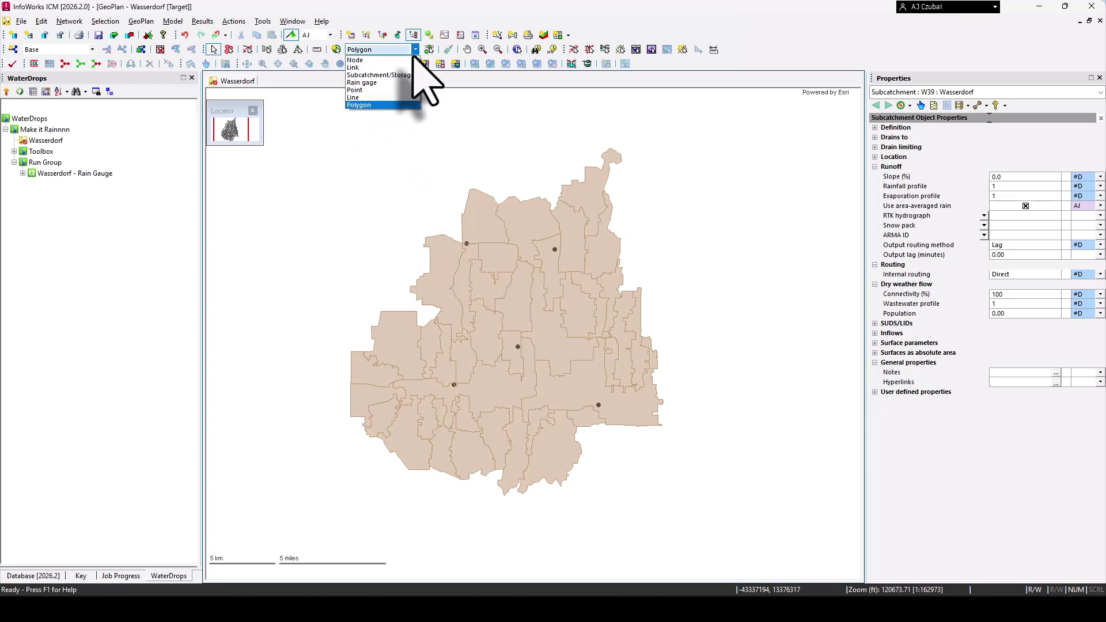
pyautogui.click(363, 83)
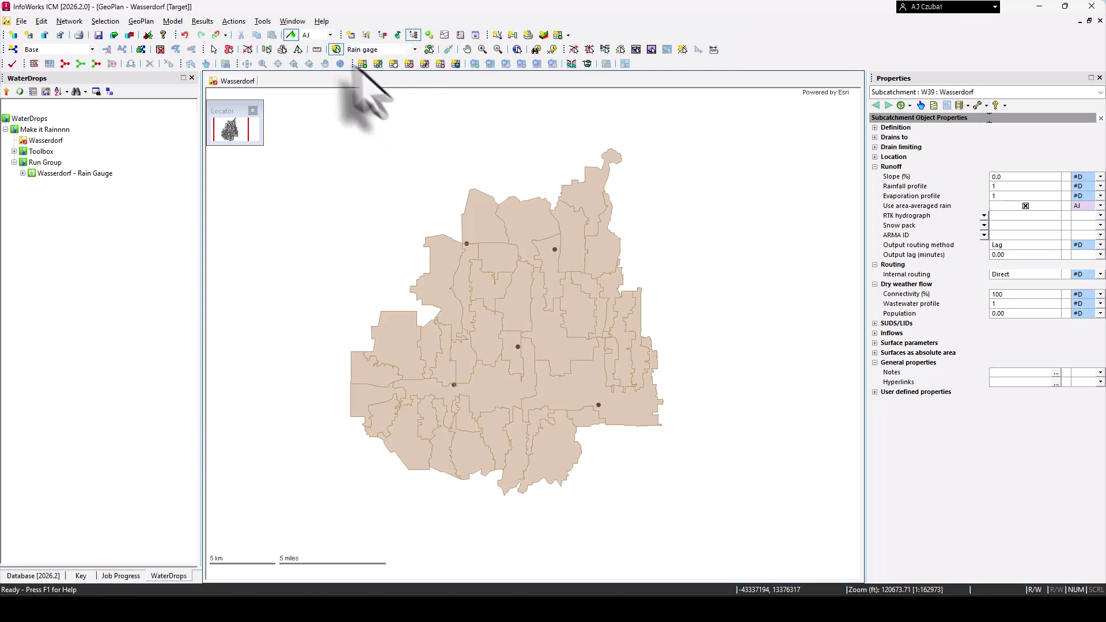
pyautogui.click(335, 50)
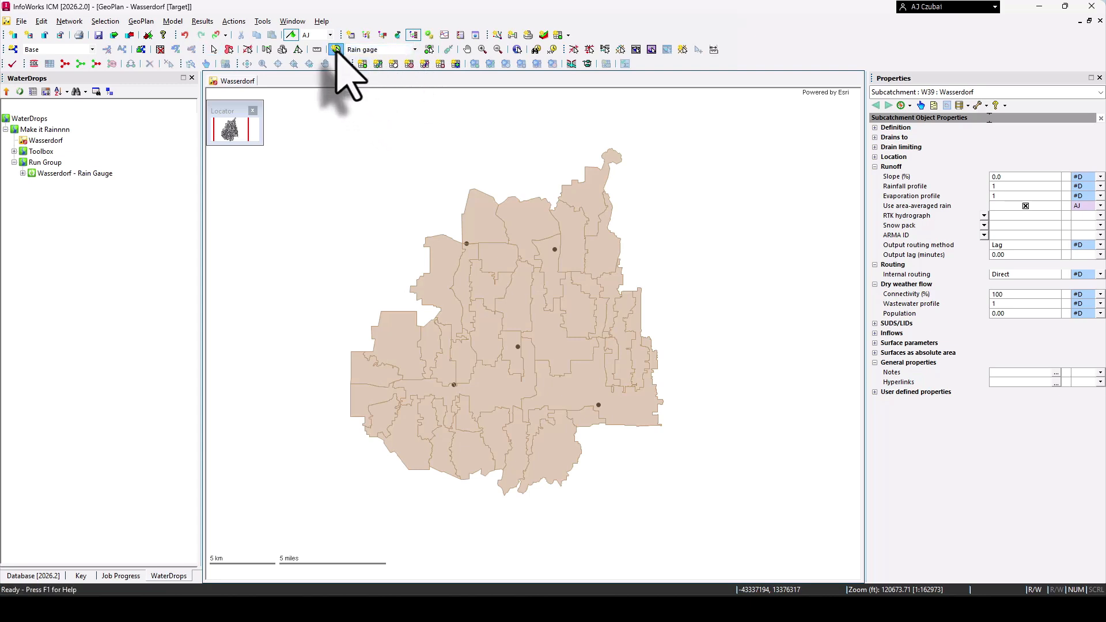
pyautogui.click(518, 348)
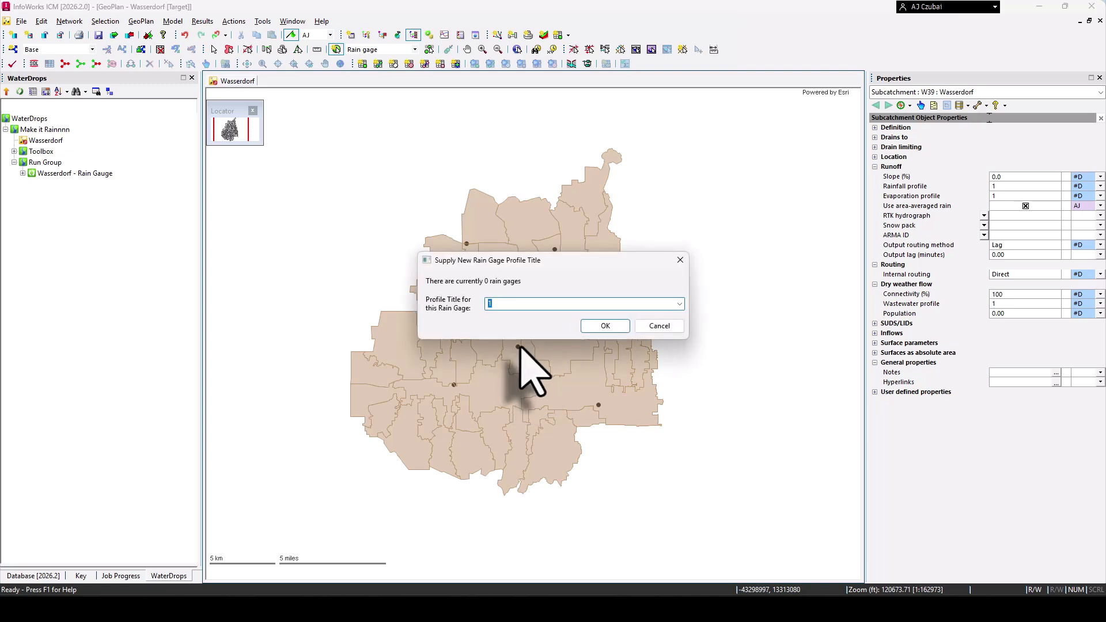
pyautogui.click(604, 326)
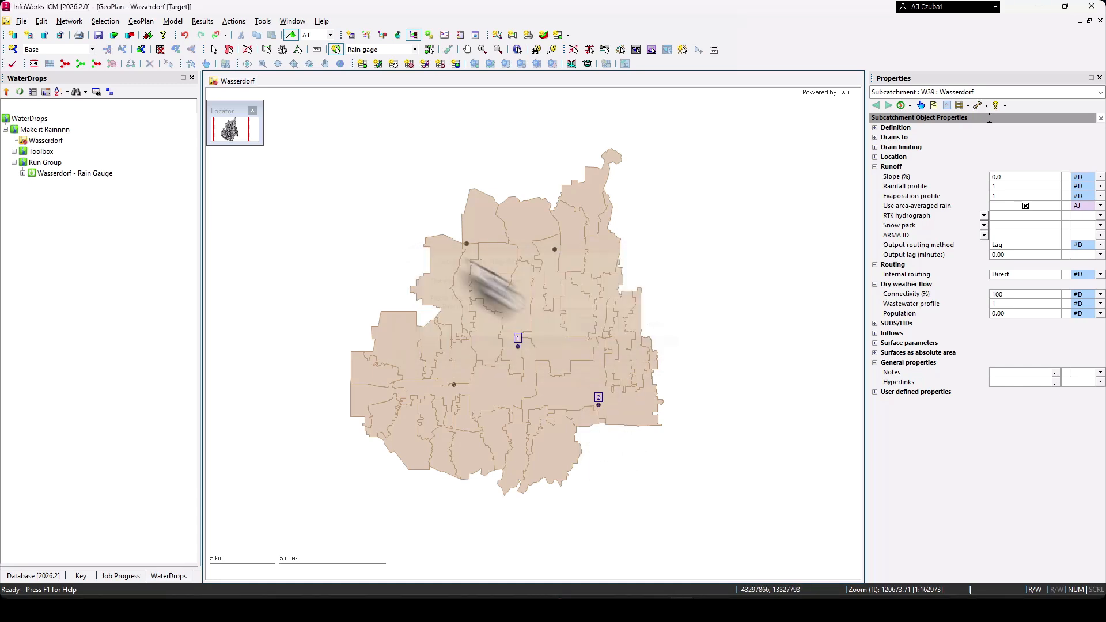
pyautogui.click(466, 243)
pyautogui.click(603, 326)
pyautogui.click(555, 249)
pyautogui.click(604, 326)
pyautogui.click(454, 384)
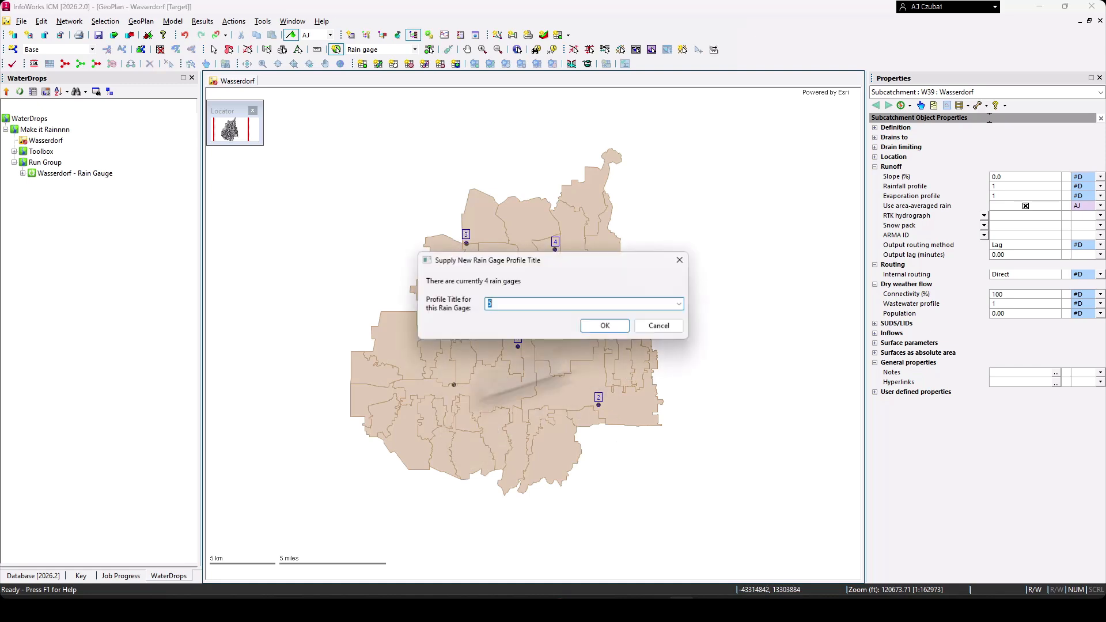
pyautogui.click(604, 326)
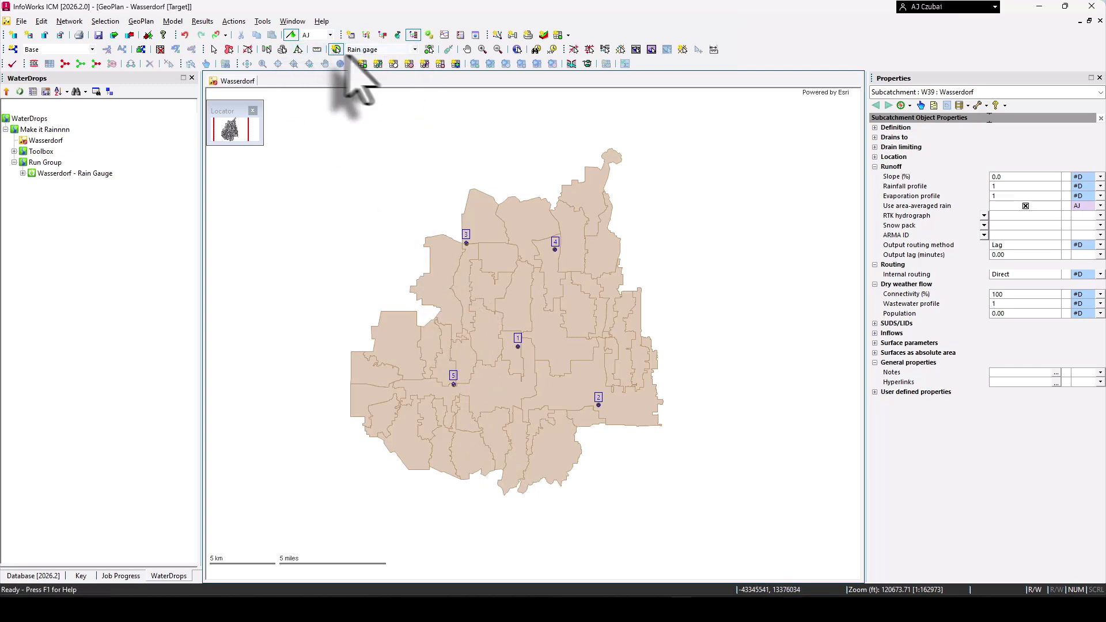
# Draw a polygon around all the subcatchments and rain gages, with the ID Rain Gauge Boundary and type Polygon.
pyautogui.click(415, 49)
pyautogui.click(372, 105)
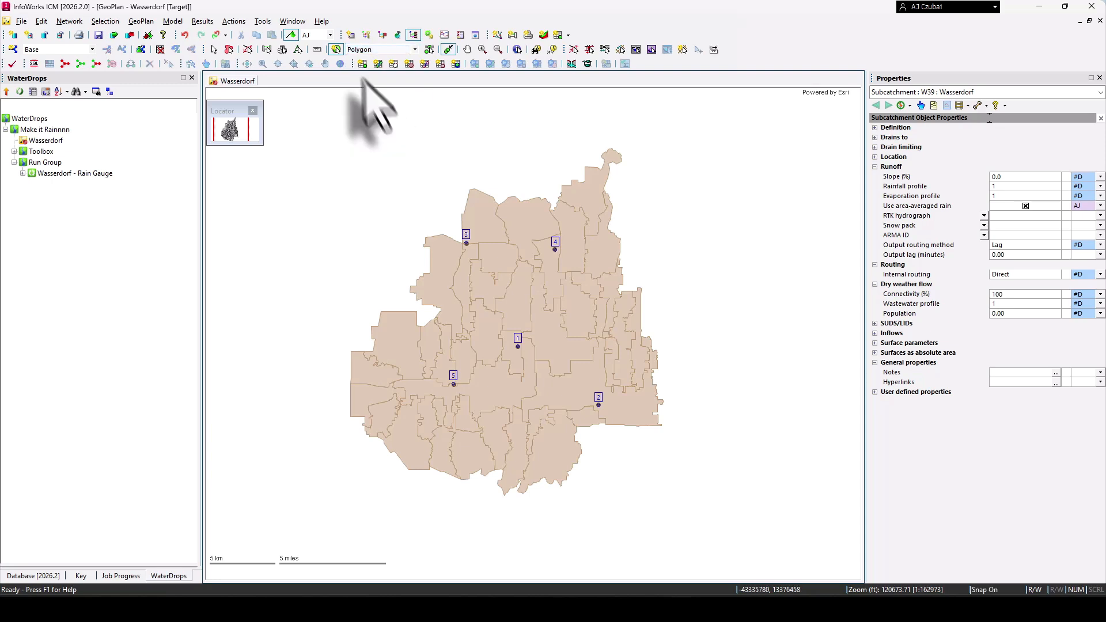
pyautogui.click(337, 50)
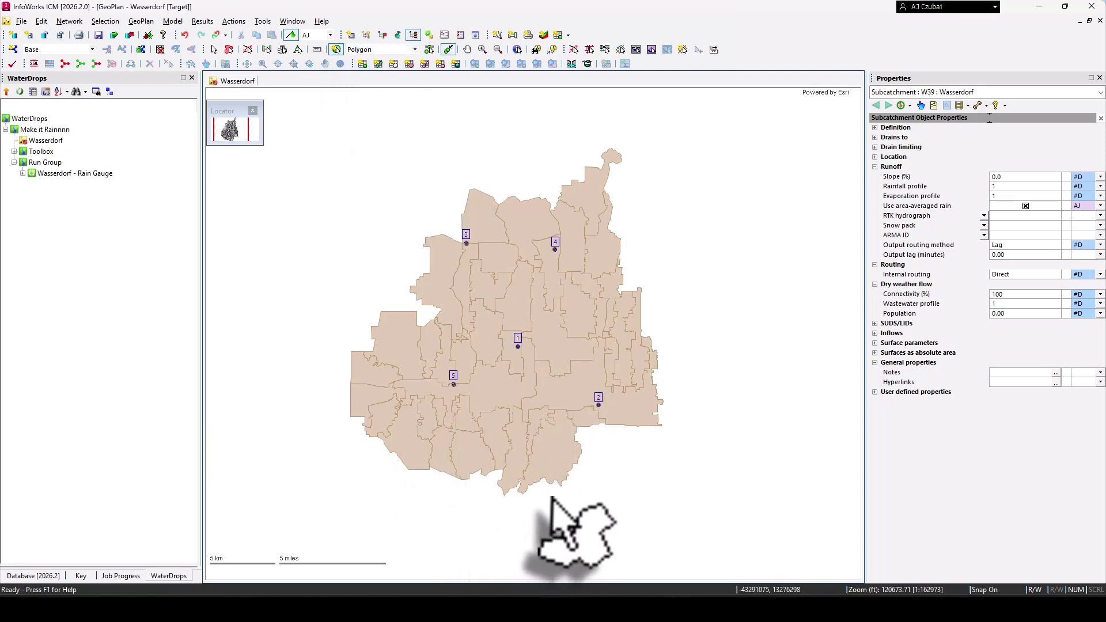
pyautogui.click(562, 504)
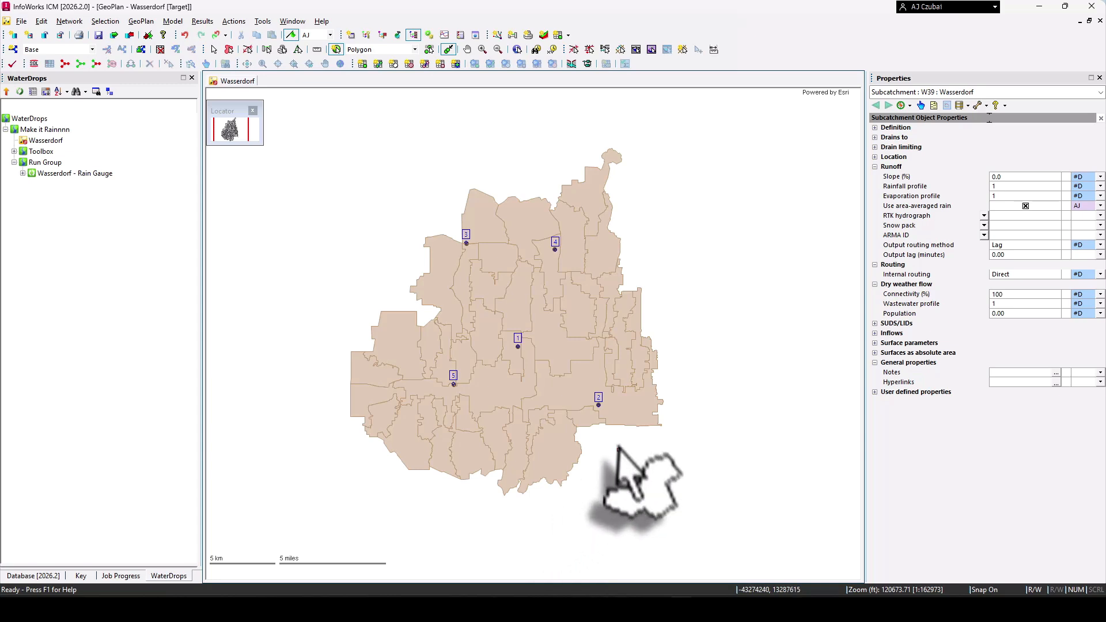
pyautogui.click(609, 444)
pyautogui.click(677, 433)
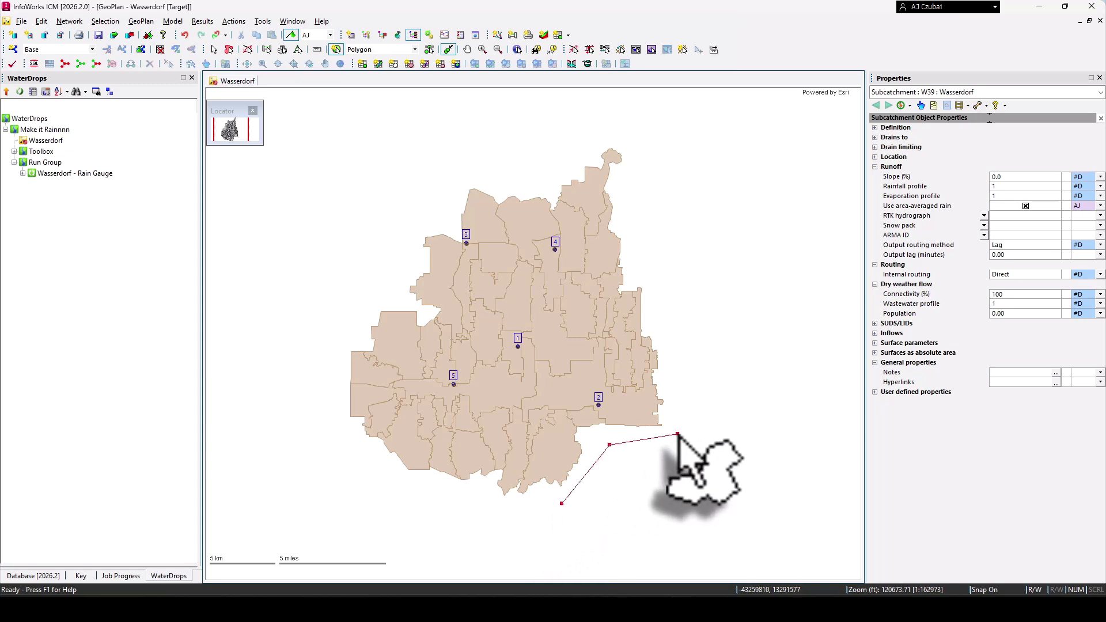
pyautogui.click(671, 327)
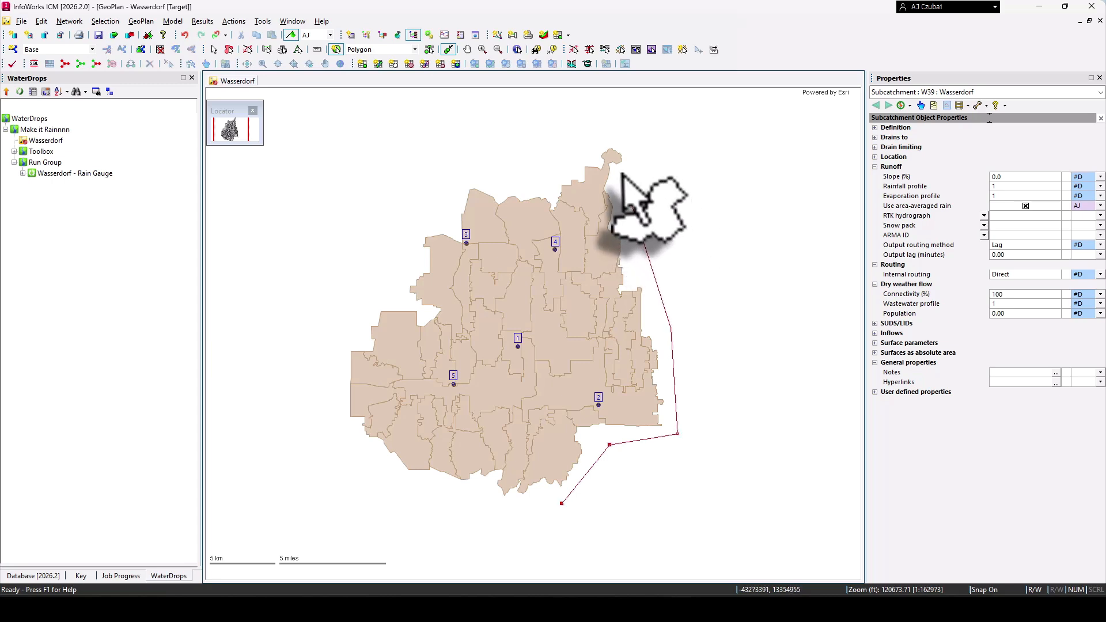
pyautogui.click(637, 186)
pyautogui.click(635, 129)
pyautogui.click(550, 163)
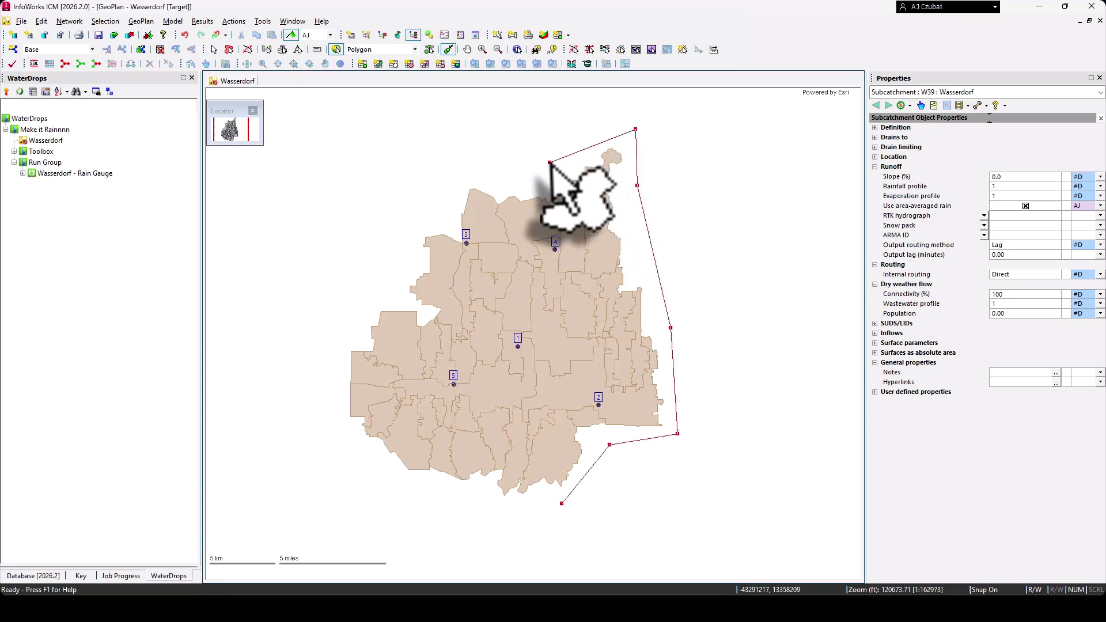
pyautogui.click(419, 194)
pyautogui.click(389, 282)
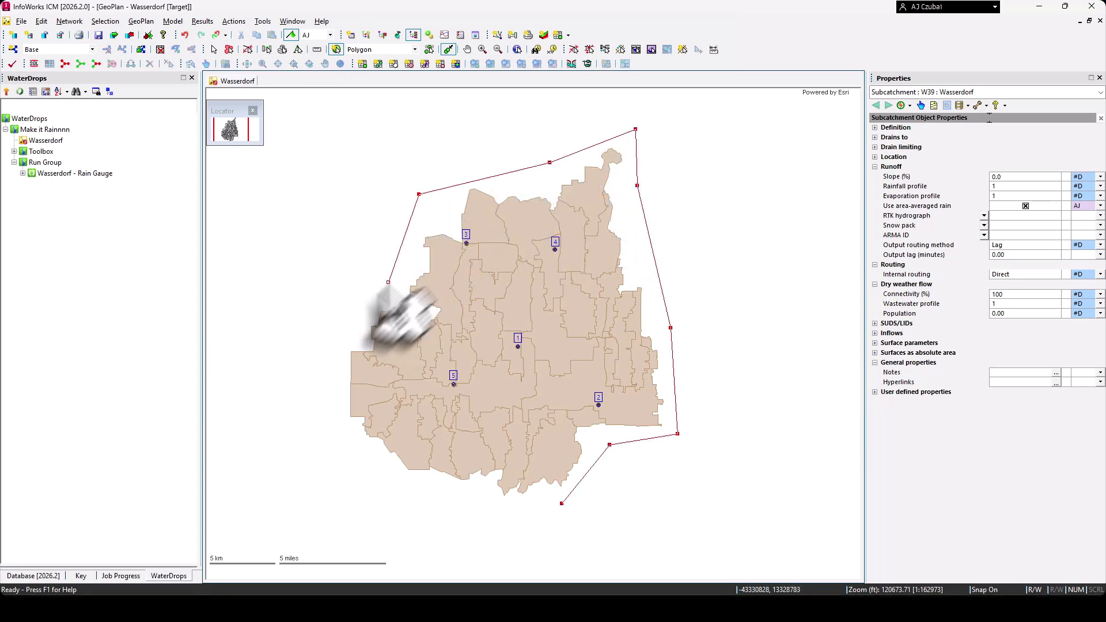
pyautogui.doubleClick(322, 354)
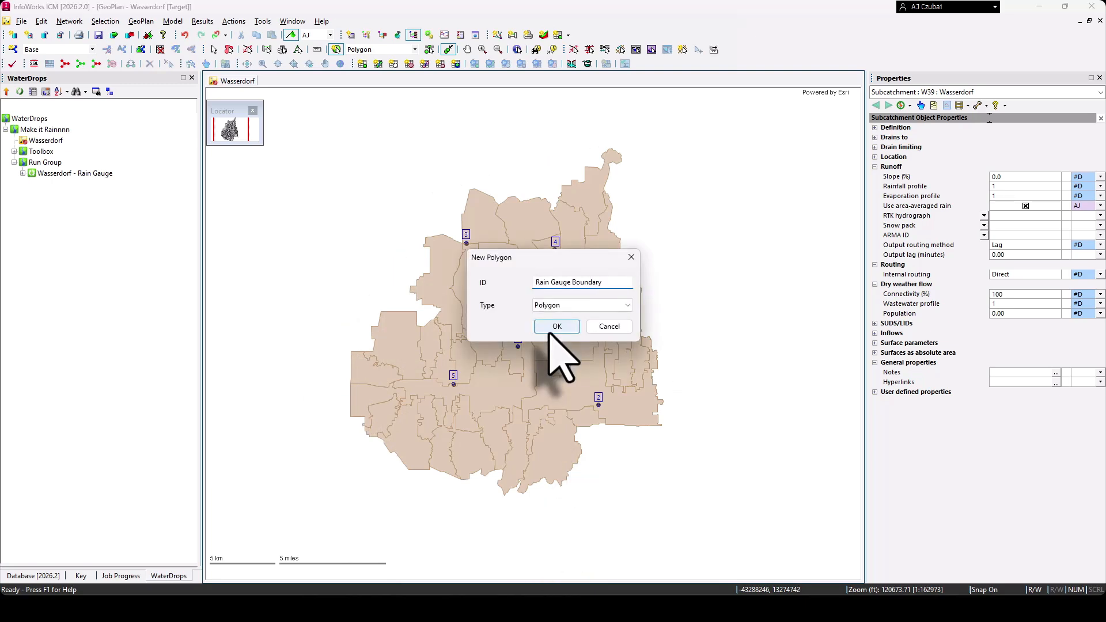
pyautogui.write('Rain Gauge Boundary')
pyautogui.click(553, 329)
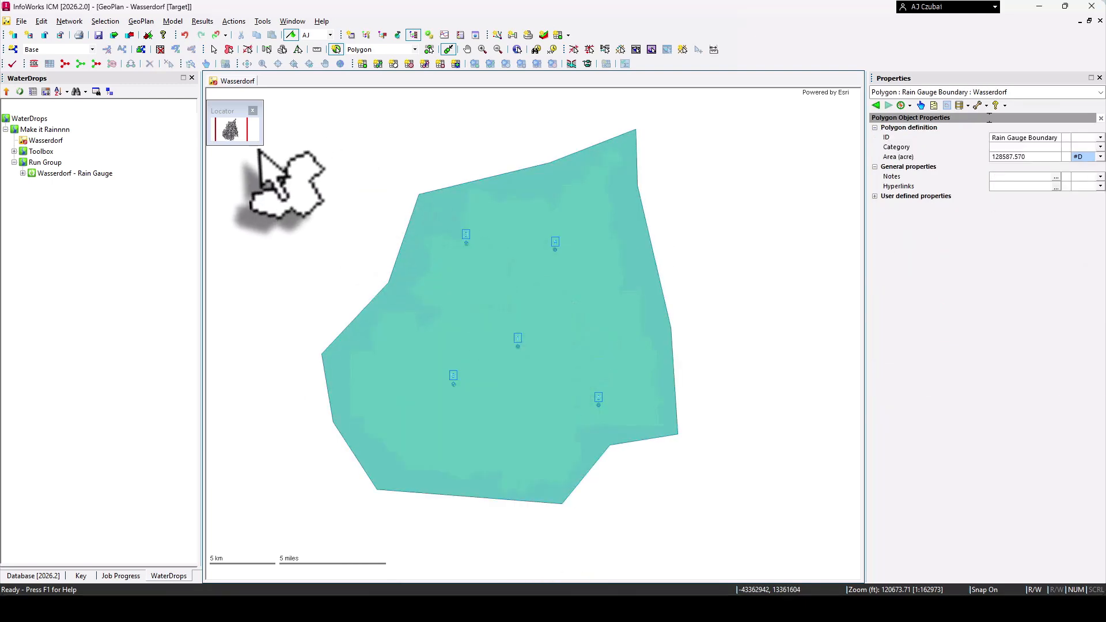
# Generate the rain gage boundaries using Rain Gauge Boundary as the enclosing polygon.
pyautogui.click(138, 22)
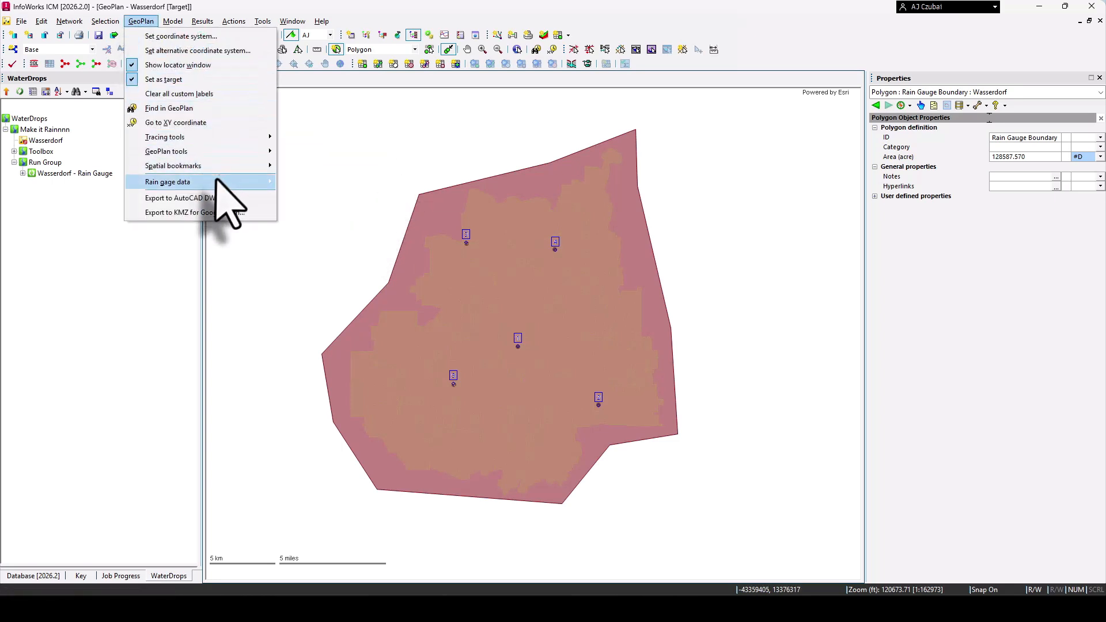
pyautogui.moveTo(217, 181)
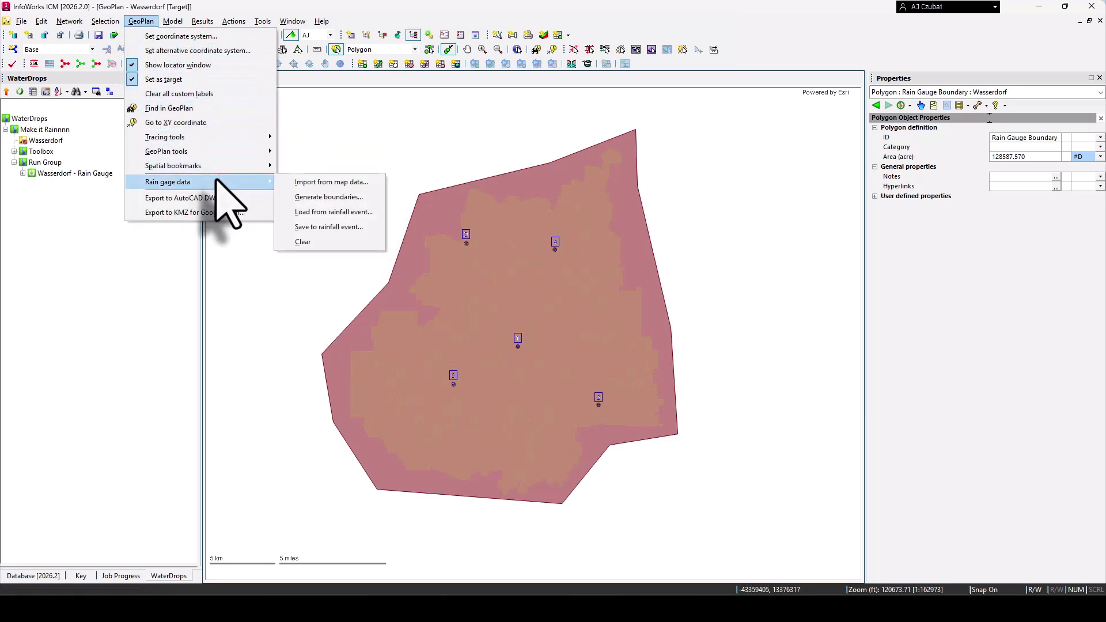
pyautogui.click(328, 197)
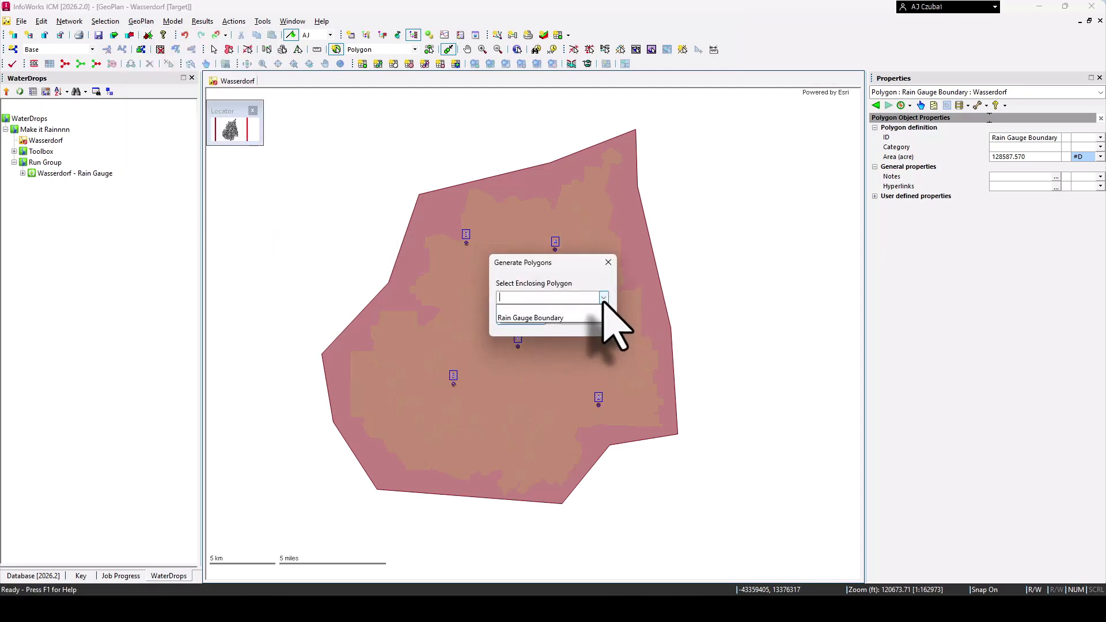
pyautogui.click(564, 318)
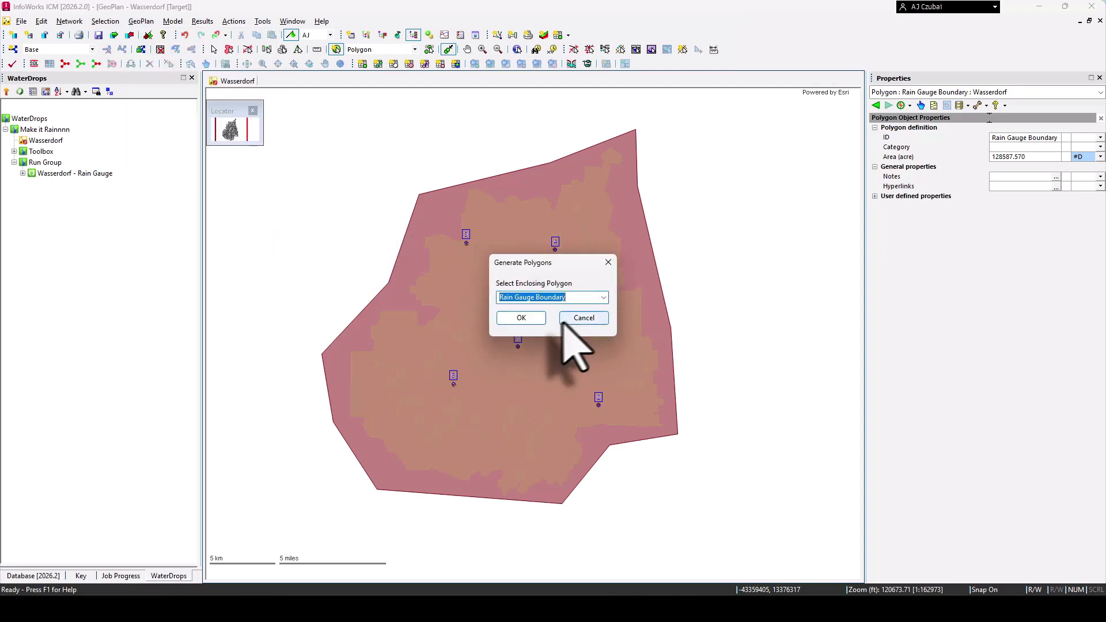
pyautogui.click(515, 320)
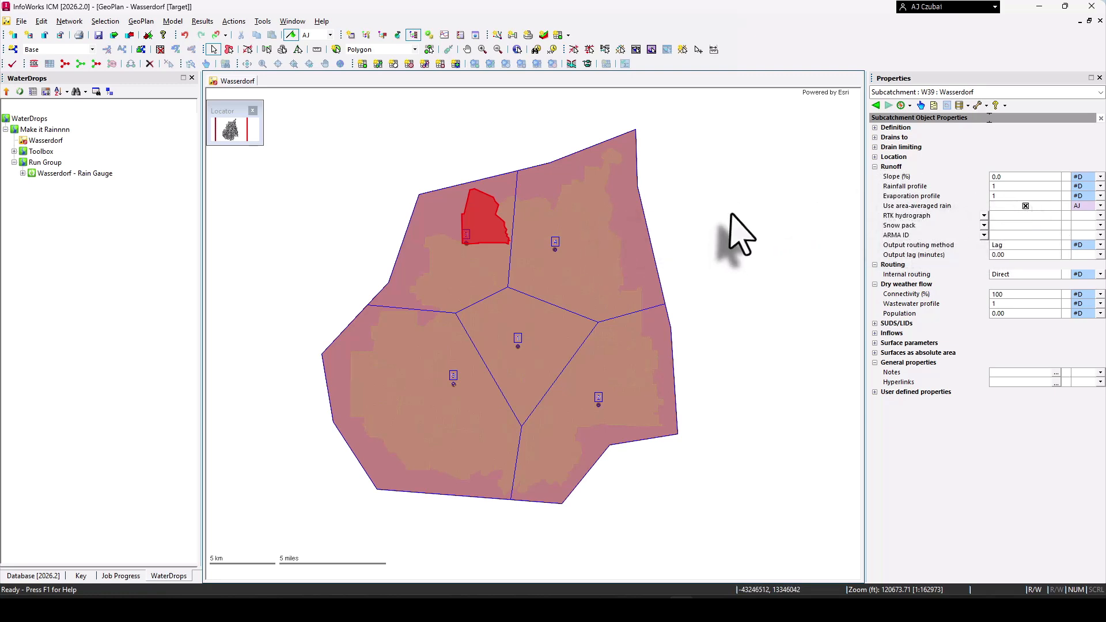
# Clear the map selection and inspect subcatchment W15 beside the dividing line between rain gages 3 and 4.
pyautogui.click(671, 219)
pyautogui.rightClick(667, 203)
pyautogui.click(688, 172)
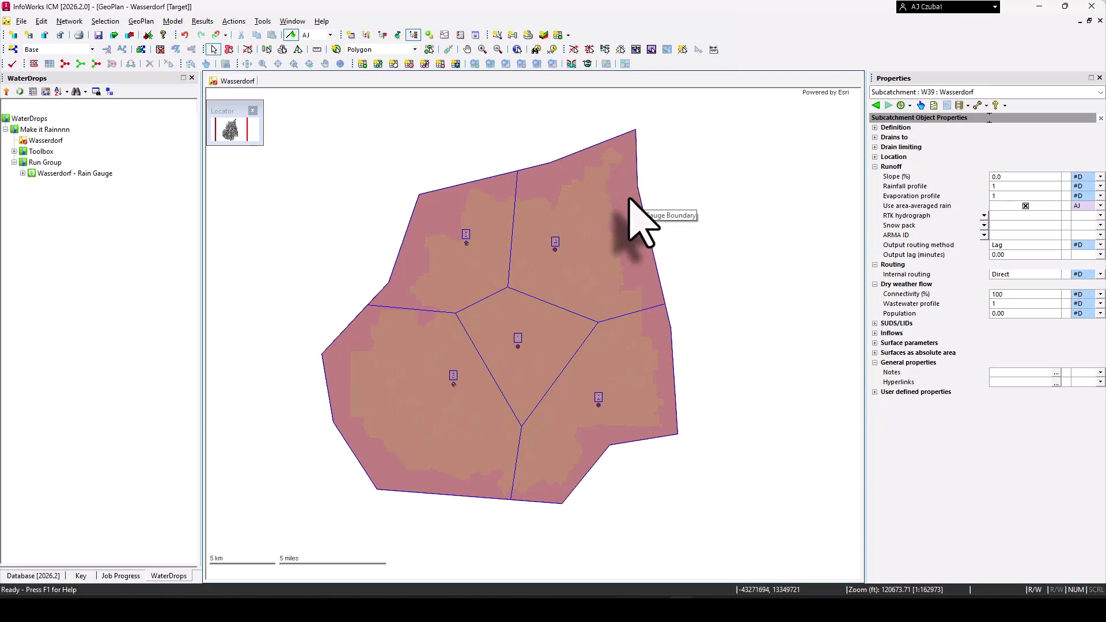
pyautogui.scroll(5, 562, 245)
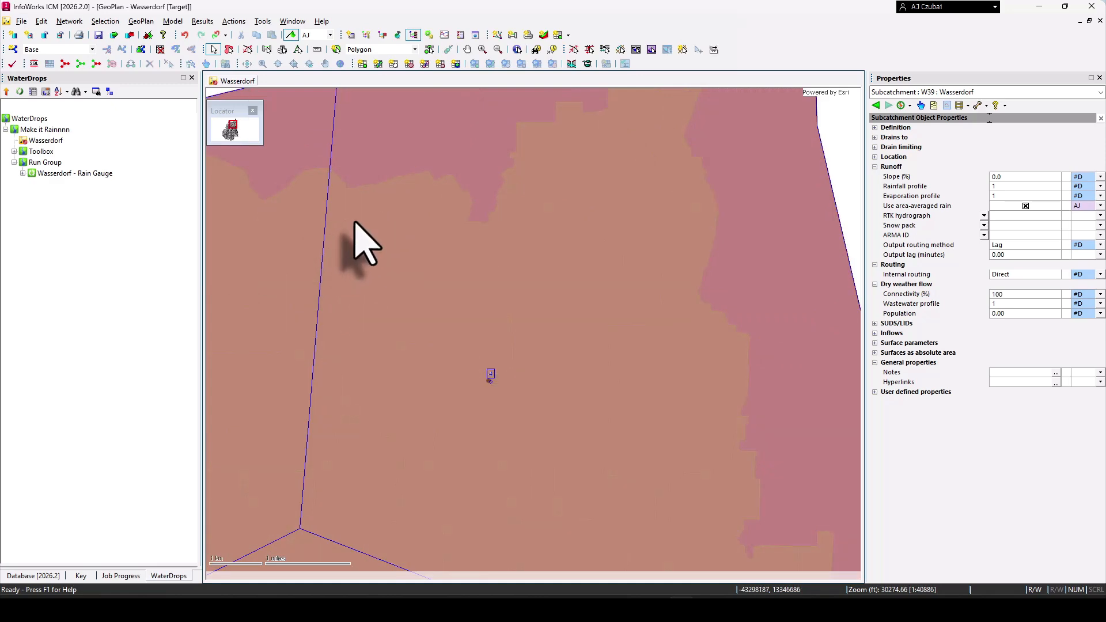
pyautogui.click(354, 224)
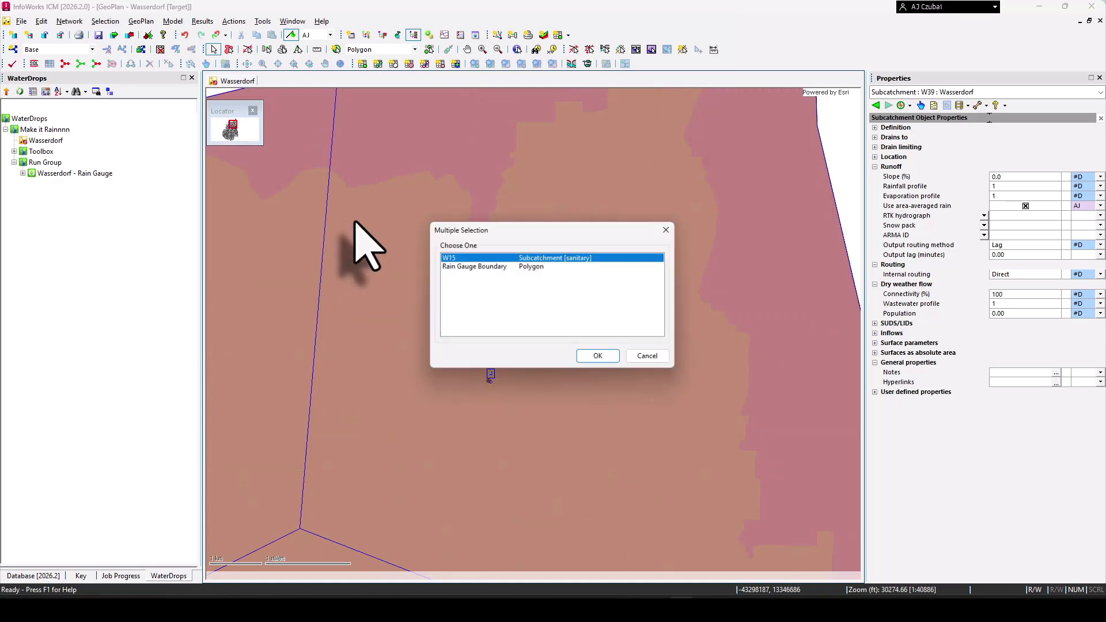
pyautogui.click(594, 358)
pyautogui.scroll(-2, 382, 277)
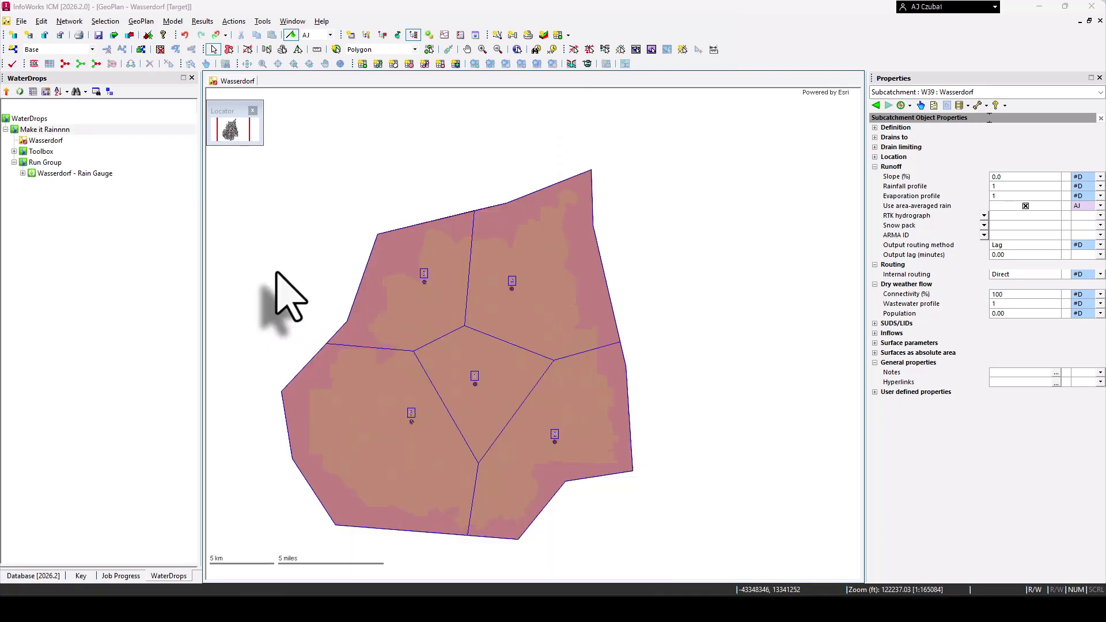
# Start importing a rainfall event into the Make it Rainnnn group from the generic CSV file Wasserdorf_RainGauge.
pyautogui.rightClick(45, 131)
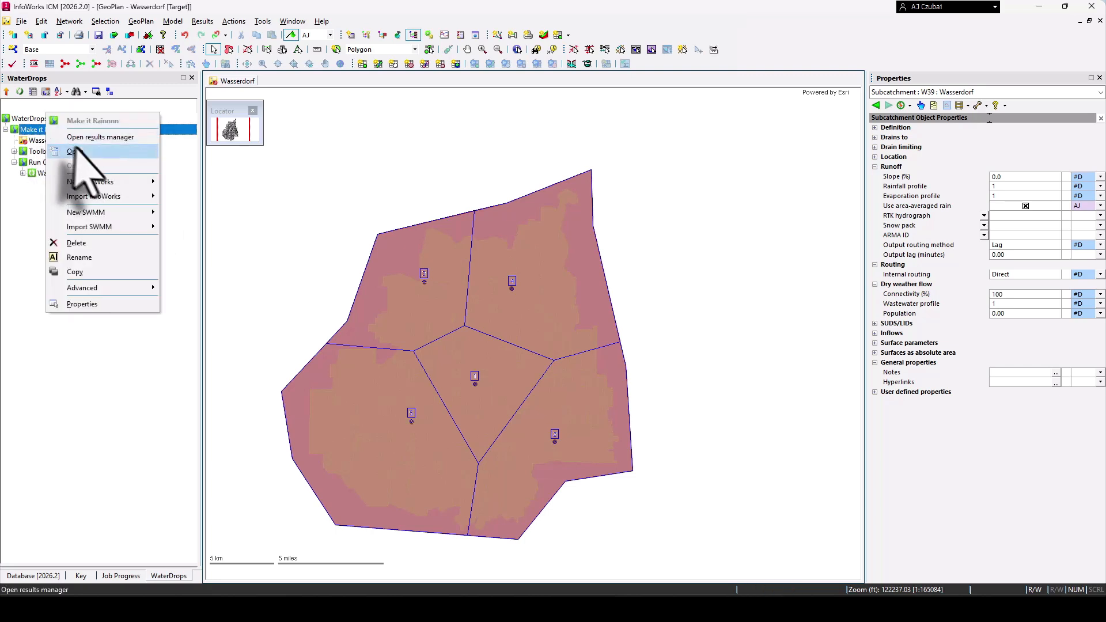
pyautogui.moveTo(104, 200)
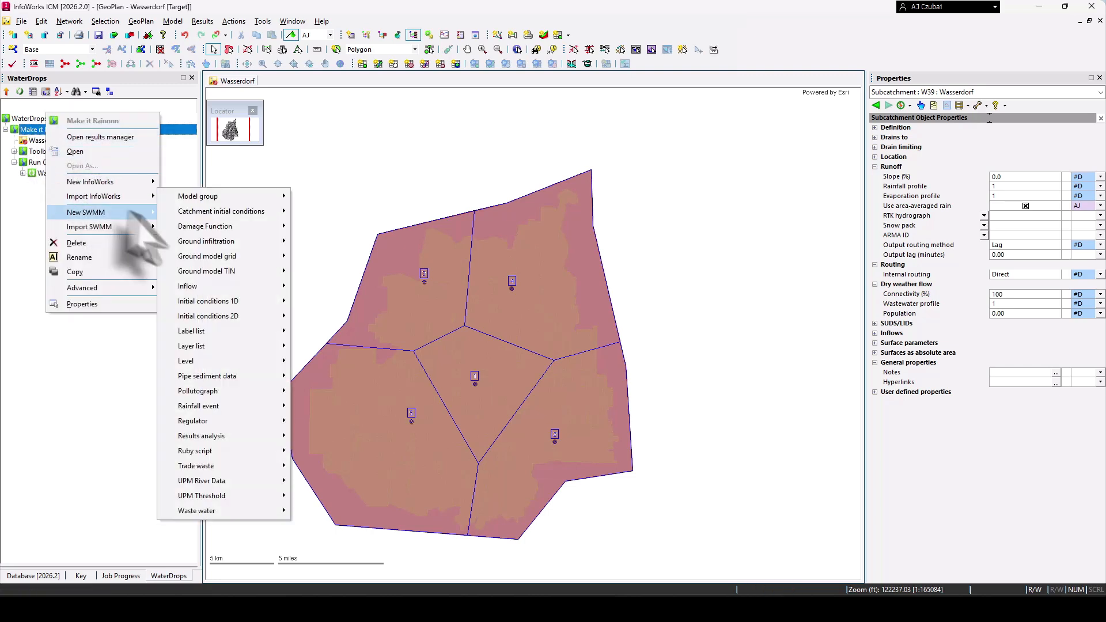
pyautogui.moveTo(266, 404)
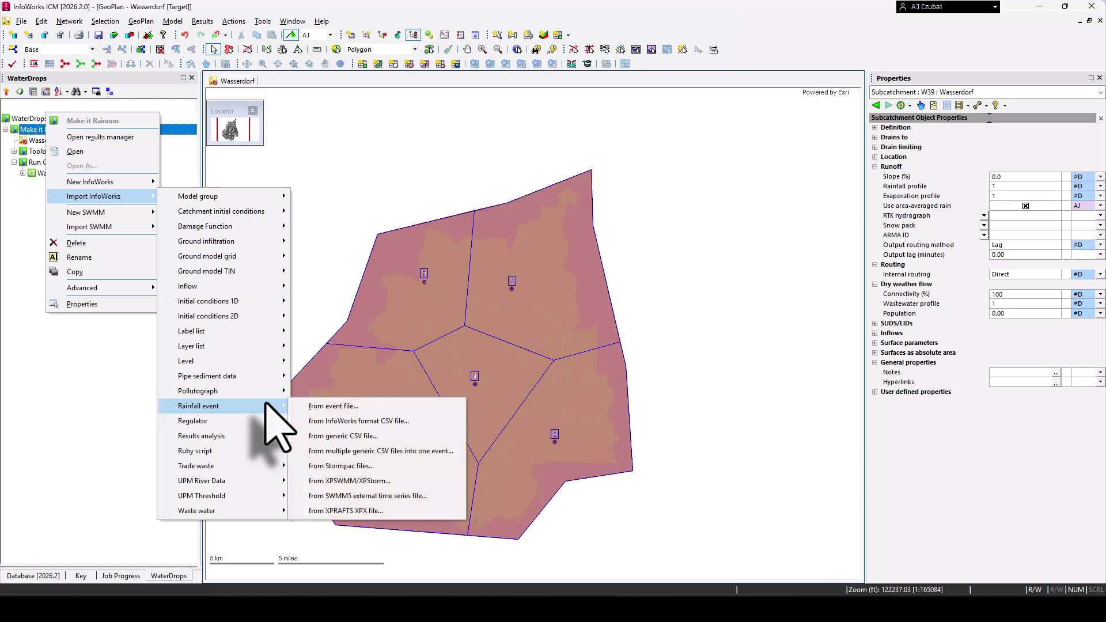
pyautogui.click(356, 437)
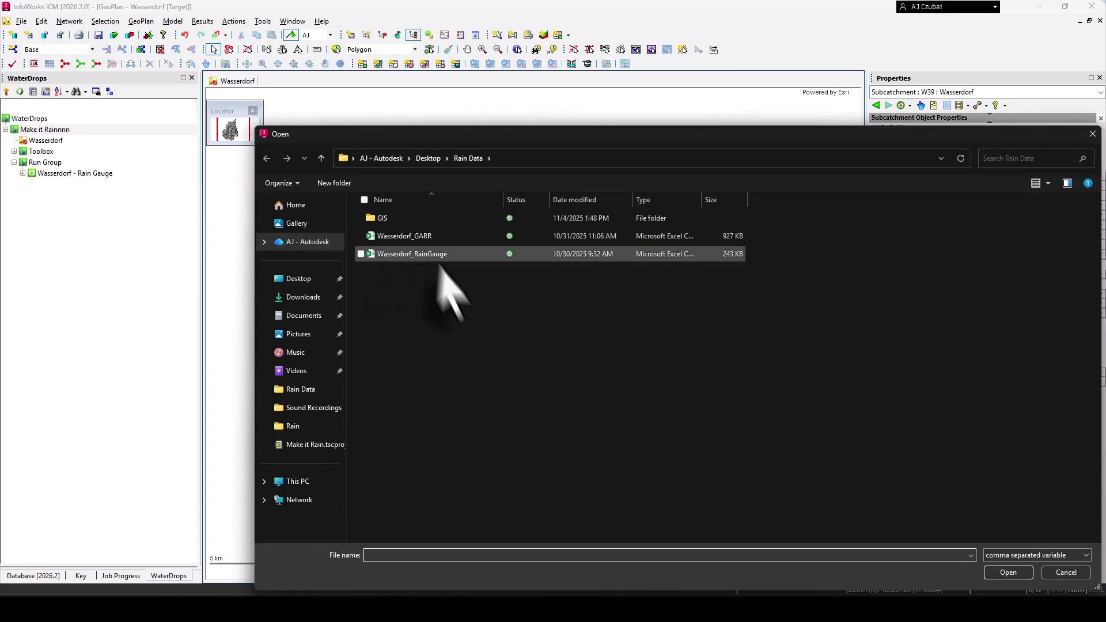
pyautogui.click(477, 256)
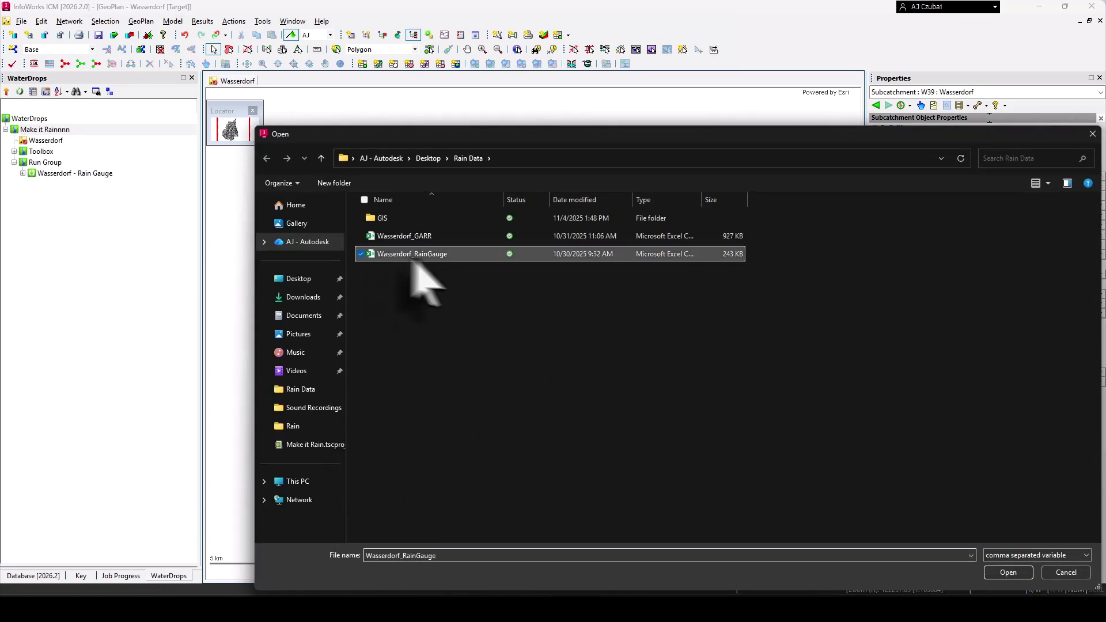
pyautogui.click(1002, 574)
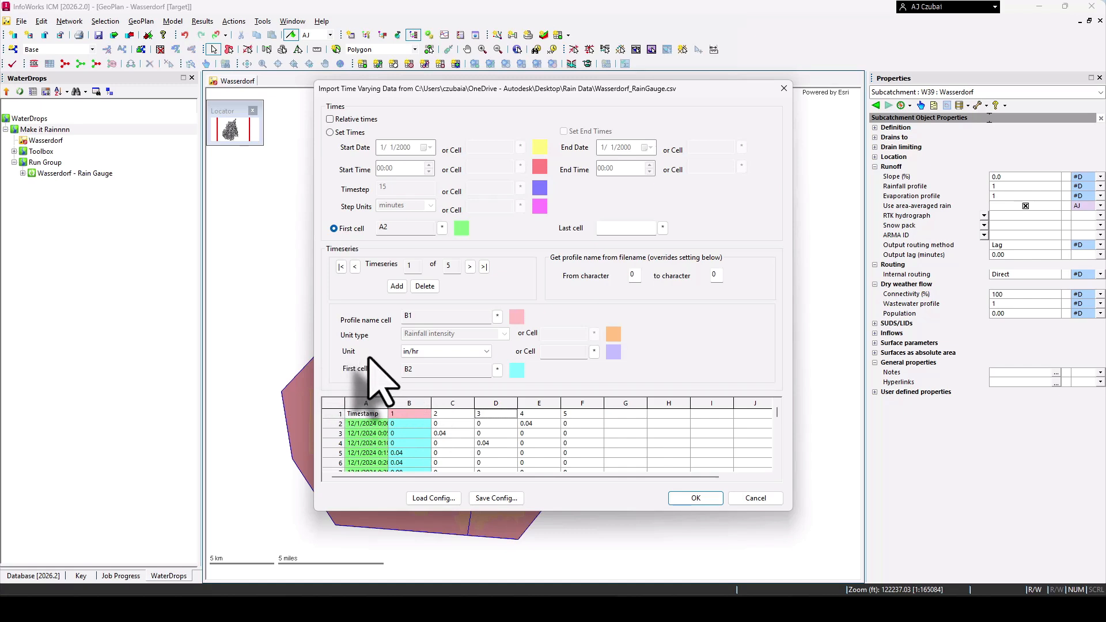
# Keep in/hr as the rainfall intensity unit and complete the time varying data import.
pyautogui.click(444, 353)
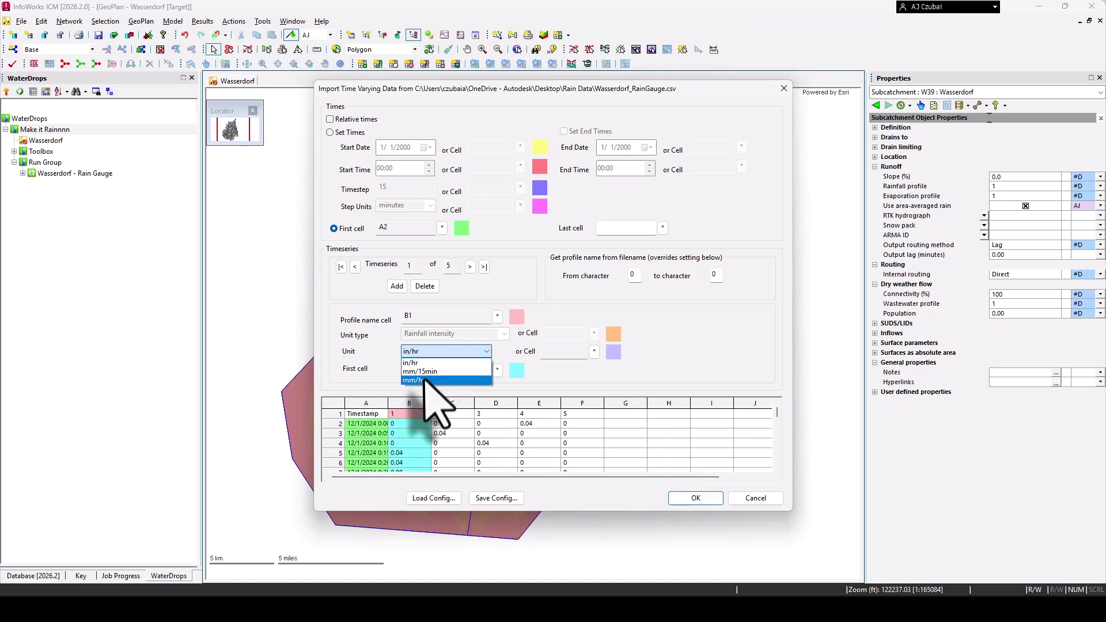
pyautogui.click(424, 352)
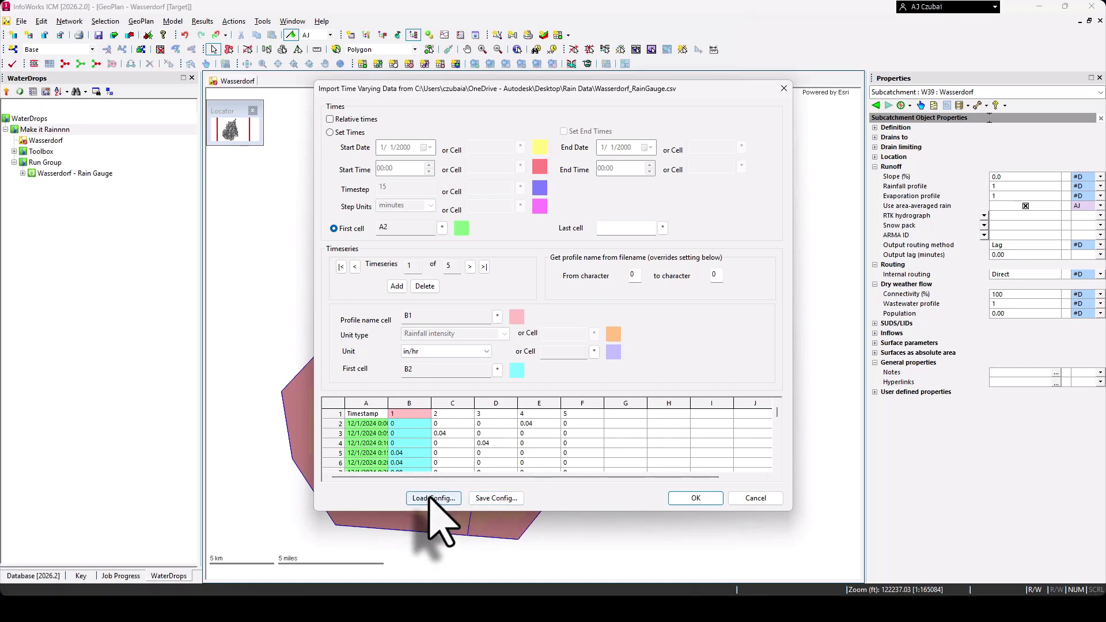
pyautogui.click(693, 499)
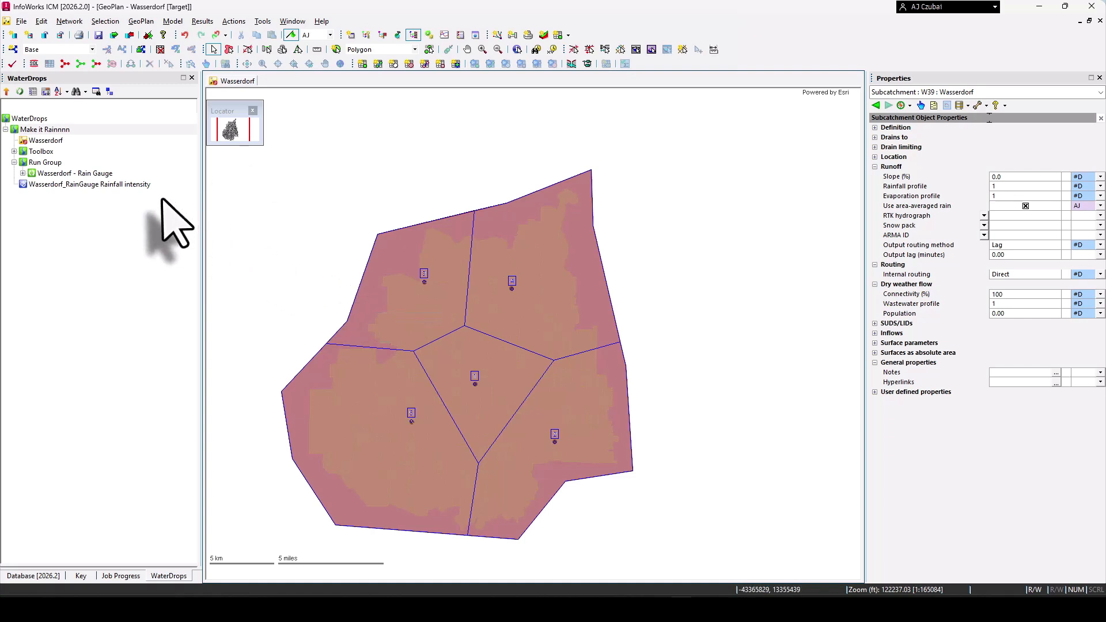
# Save the rain gage boundaries on the map to the Wasserdorf_RainGauge Rainfall intensity event.
pyautogui.click(141, 22)
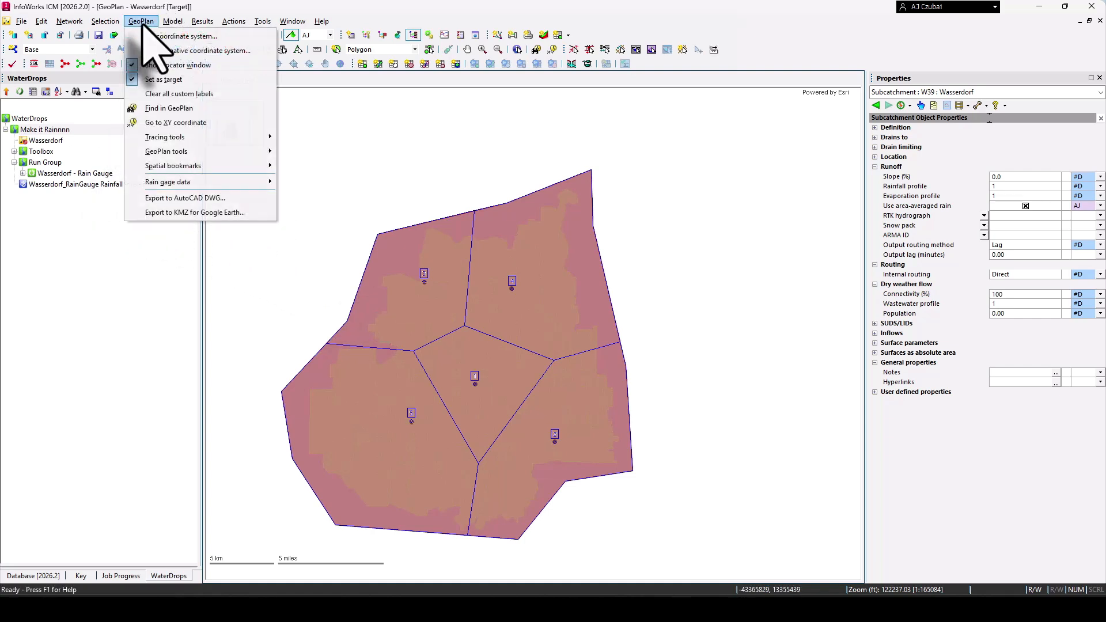
pyautogui.moveTo(205, 182)
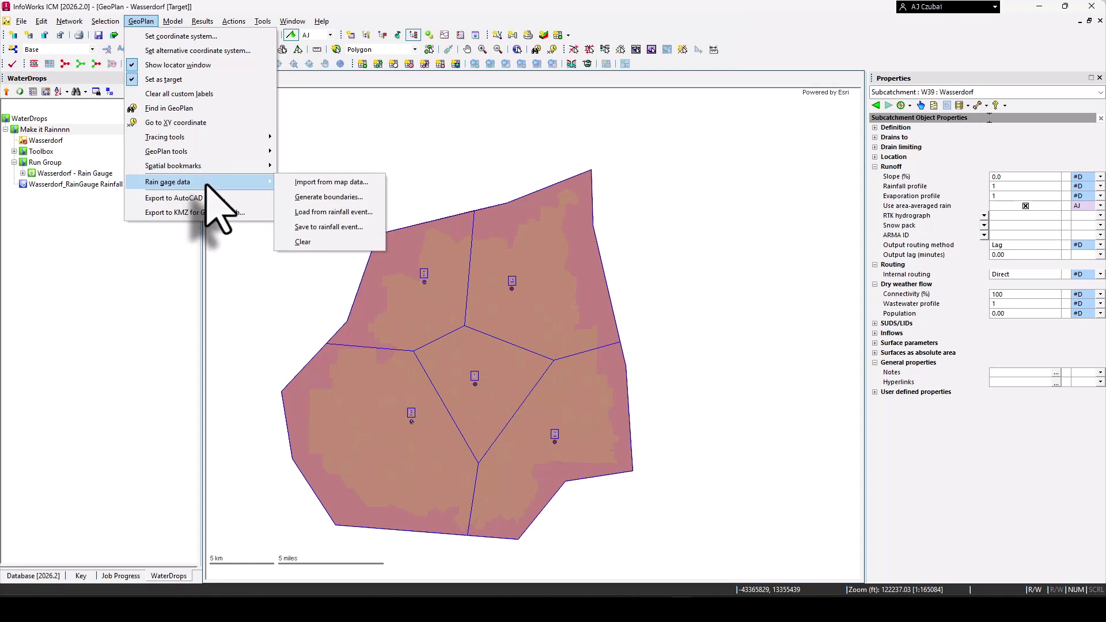
pyautogui.click(333, 212)
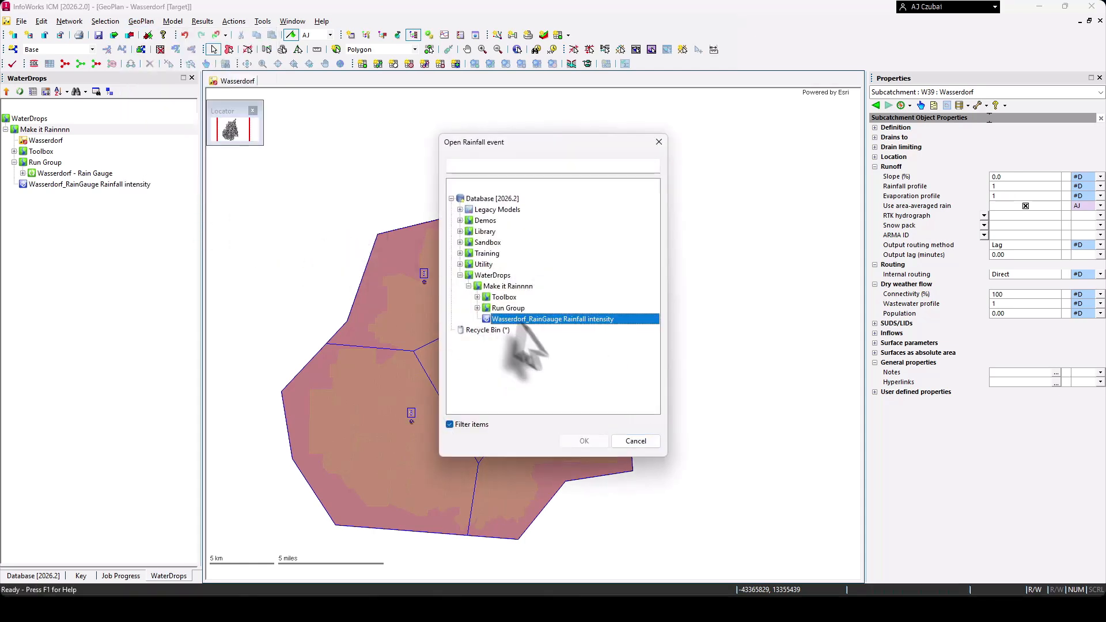
pyautogui.click(584, 441)
# Rename the imported rainfall event as Wasserdorf_RainGauge_Linked.
pyautogui.click(102, 185)
pyautogui.press('F2')
pyautogui.moveTo(100, 185); pyautogui.dragTo(178, 196)
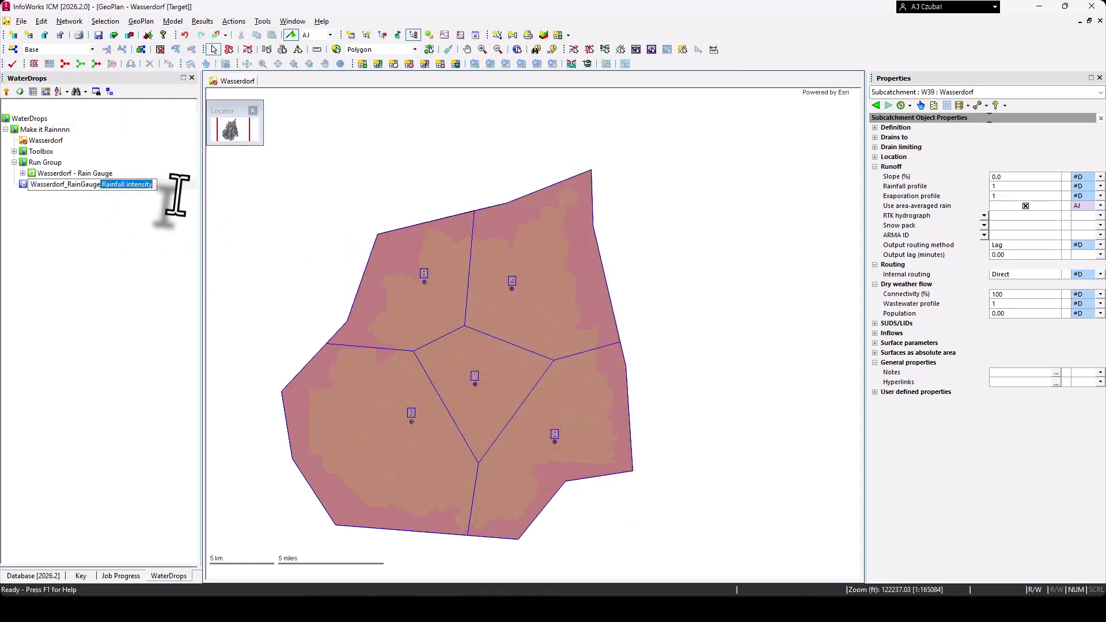
pyautogui.write('_Linked')
pyautogui.press('Return')
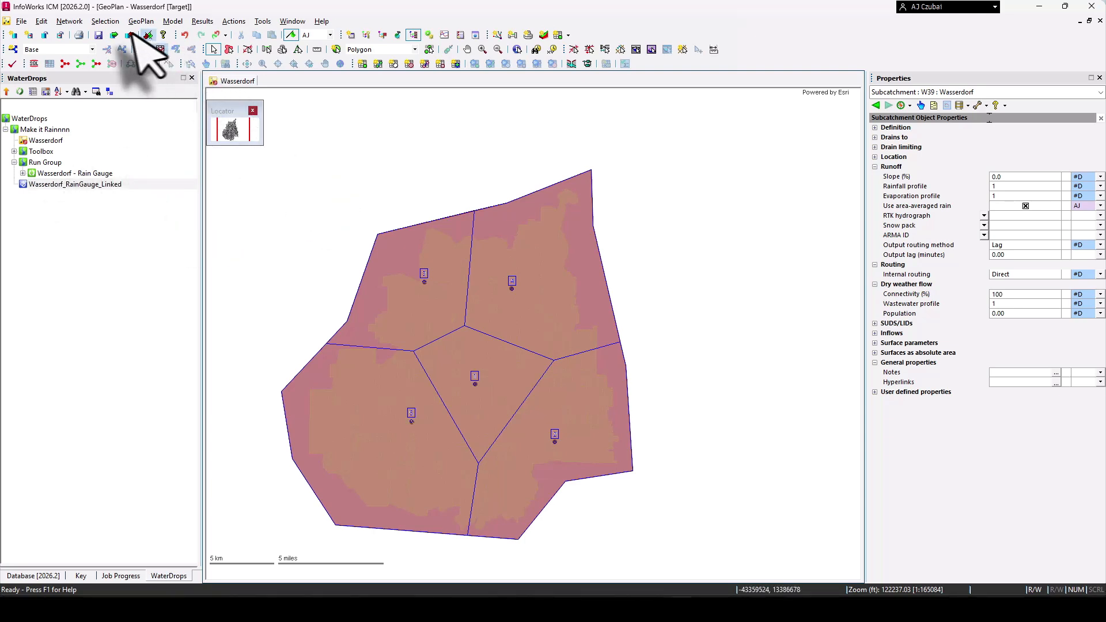
# Clear the rain gage data from the Wasserdorf map.
pyautogui.click(105, 21)
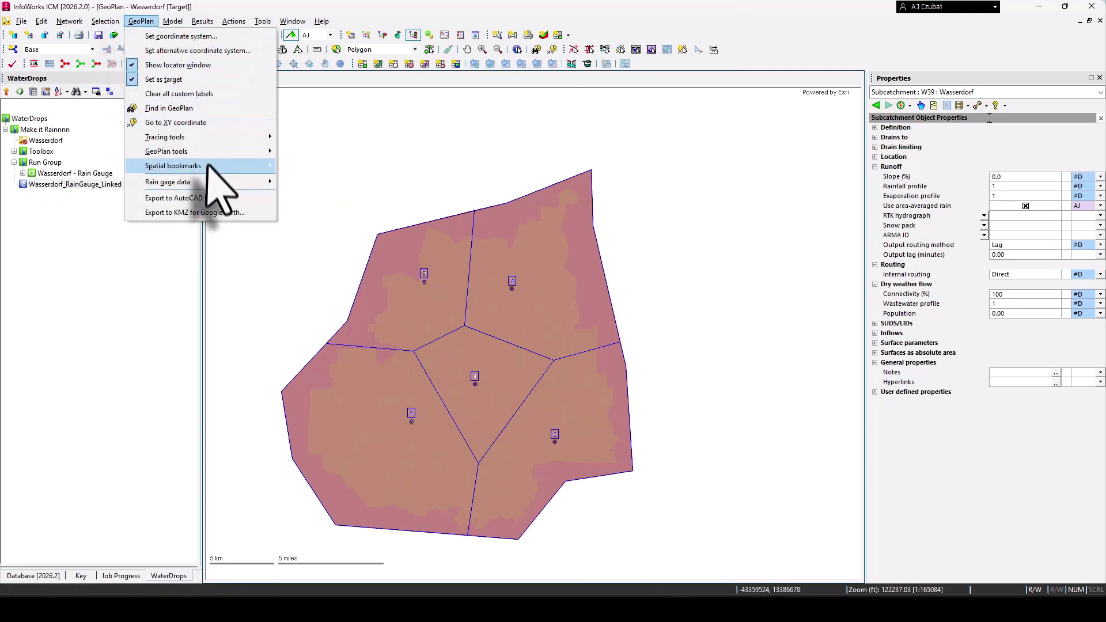
pyautogui.moveTo(210, 184)
pyautogui.click(329, 242)
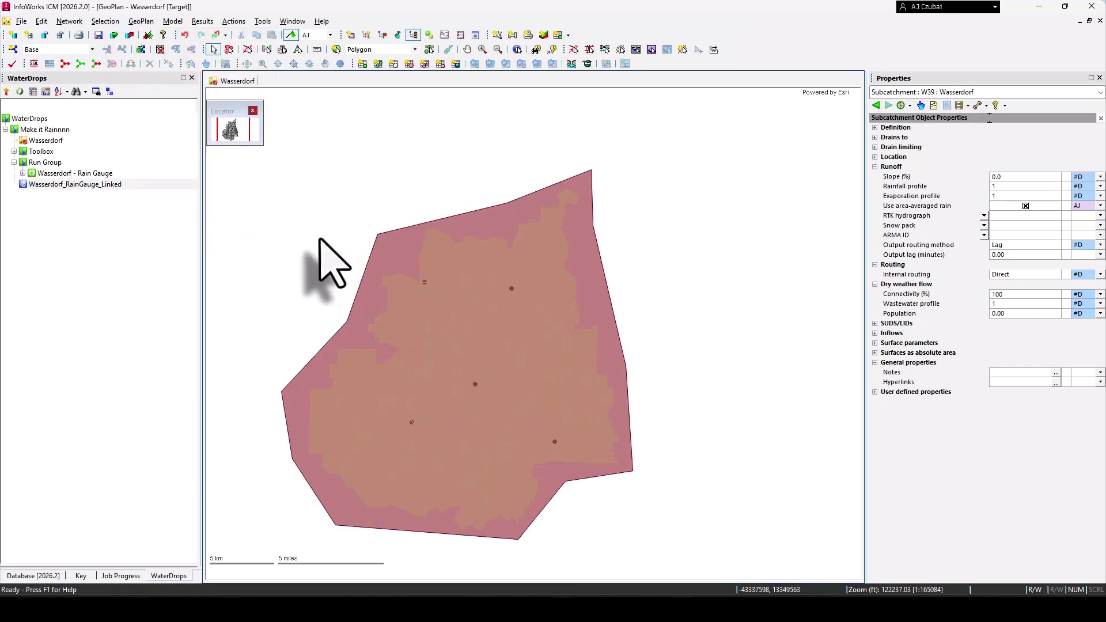
pyautogui.rightClick(320, 238)
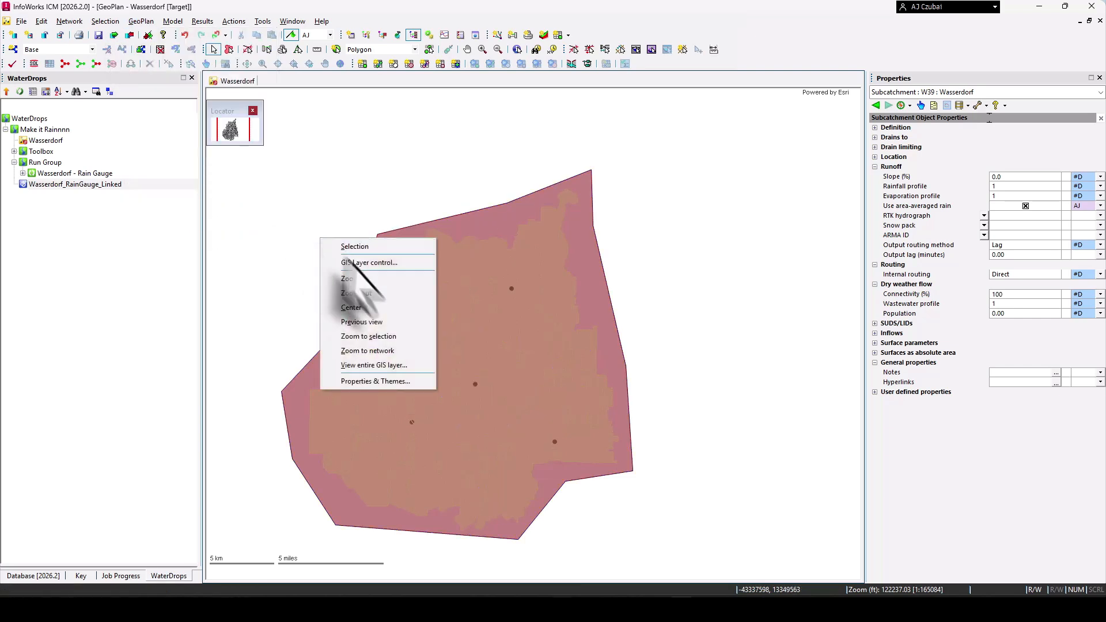
pyautogui.click(373, 365)
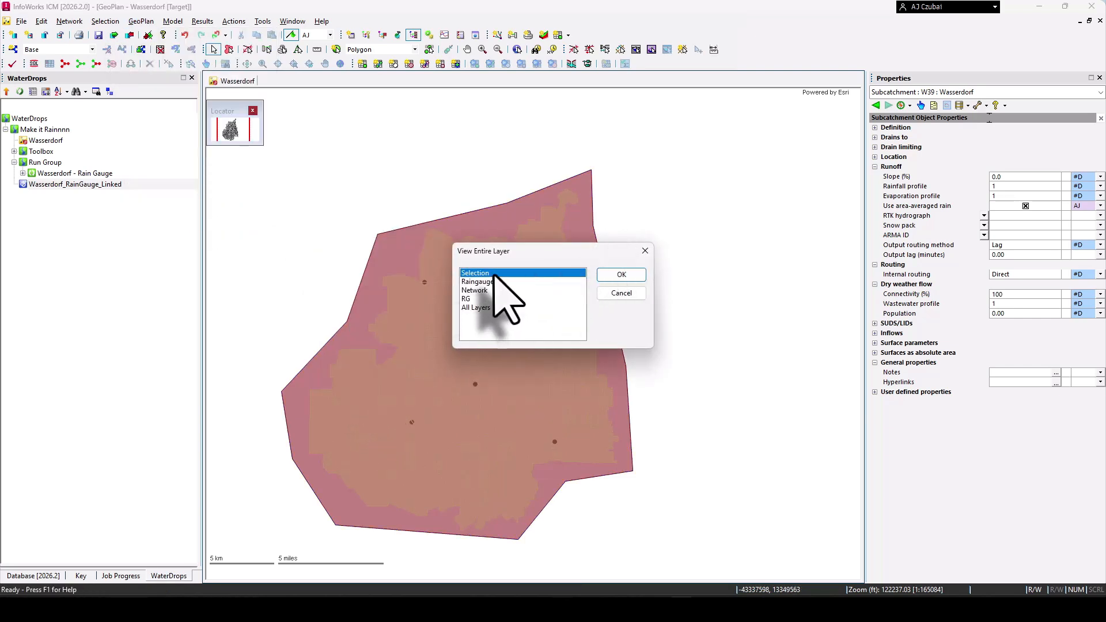
pyautogui.click(622, 275)
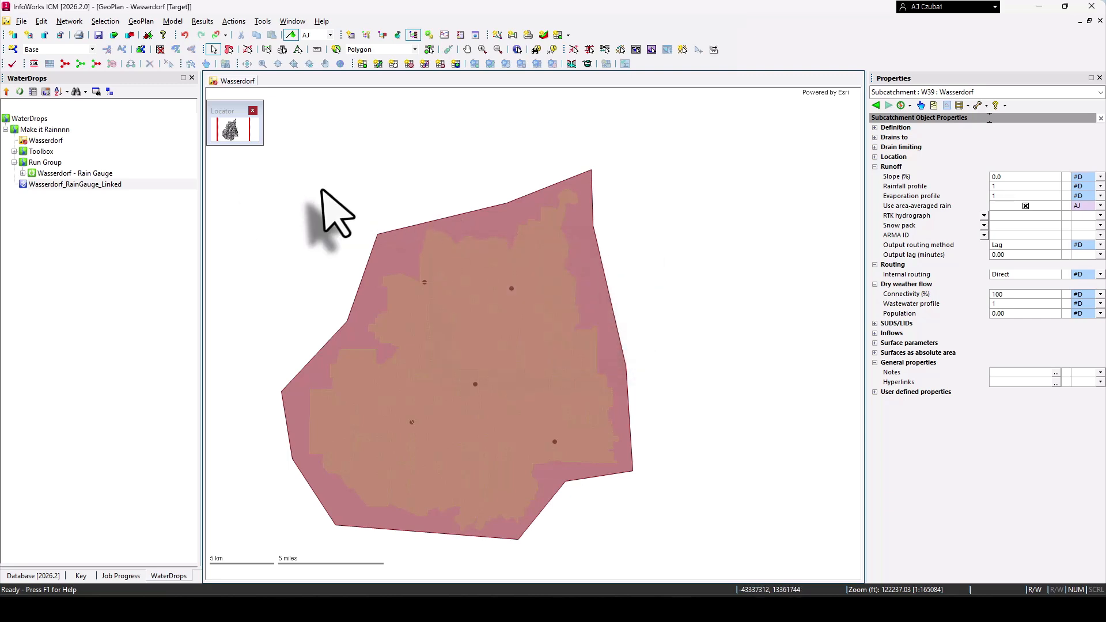
# Remove the RG GIS layer and load the rain gage boundaries onto the map from the Wasserdorf_RainGauge_Linked event.
pyautogui.rightClick(320, 193)
pyautogui.click(370, 222)
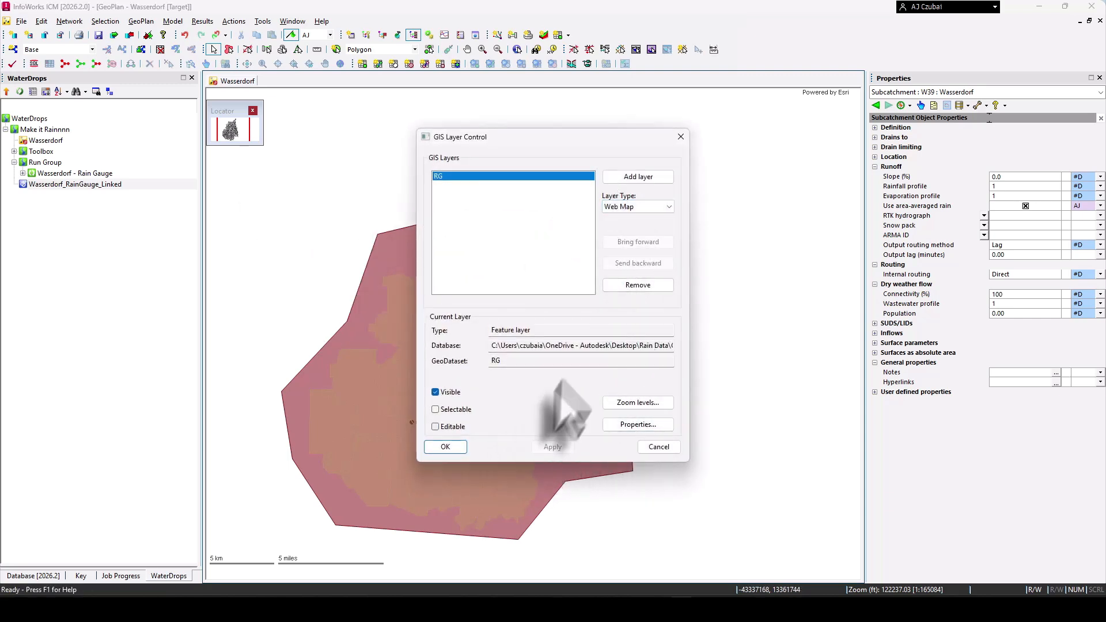
pyautogui.click(634, 286)
pyautogui.click(446, 446)
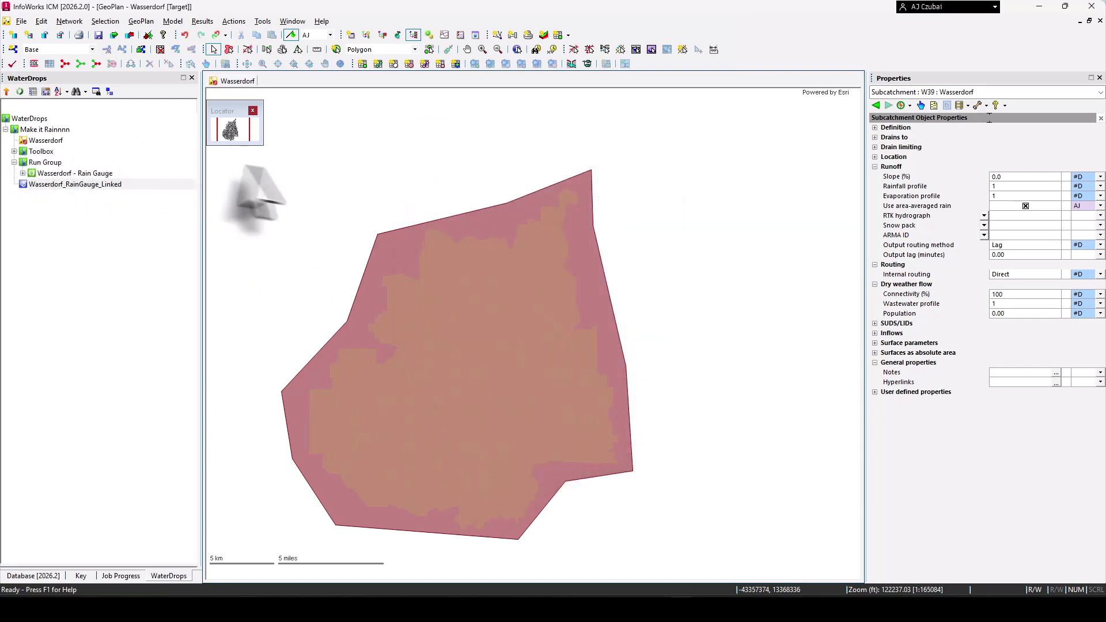
pyautogui.moveTo(79, 183); pyautogui.dragTo(295, 218)
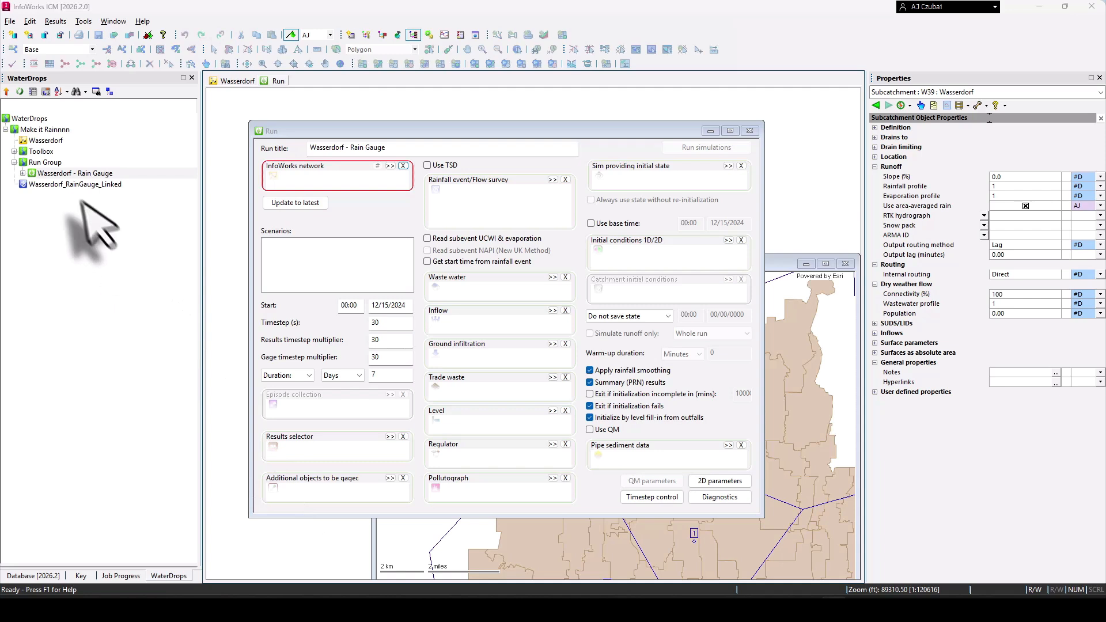
# Assign the Wasserdorf network and the Wasserdorf_RainGauge_Linked rainfall event to the Wasserdorf - Rain Gauge run, and run the simulations.
pyautogui.moveTo(46, 140); pyautogui.dragTo(314, 184)
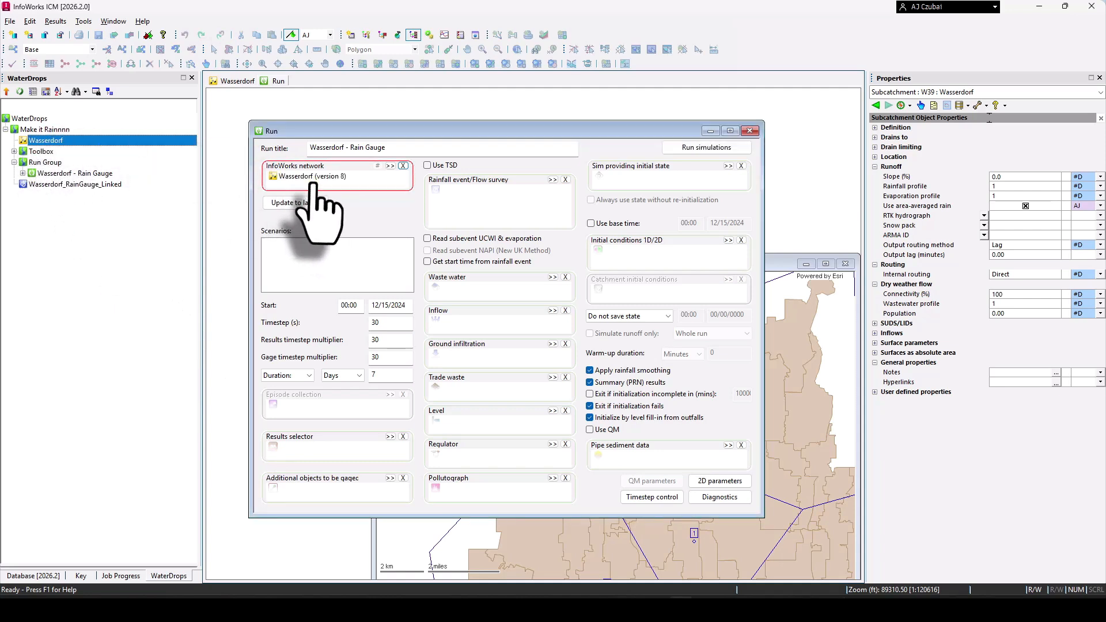
pyautogui.moveTo(61, 183); pyautogui.dragTo(491, 212)
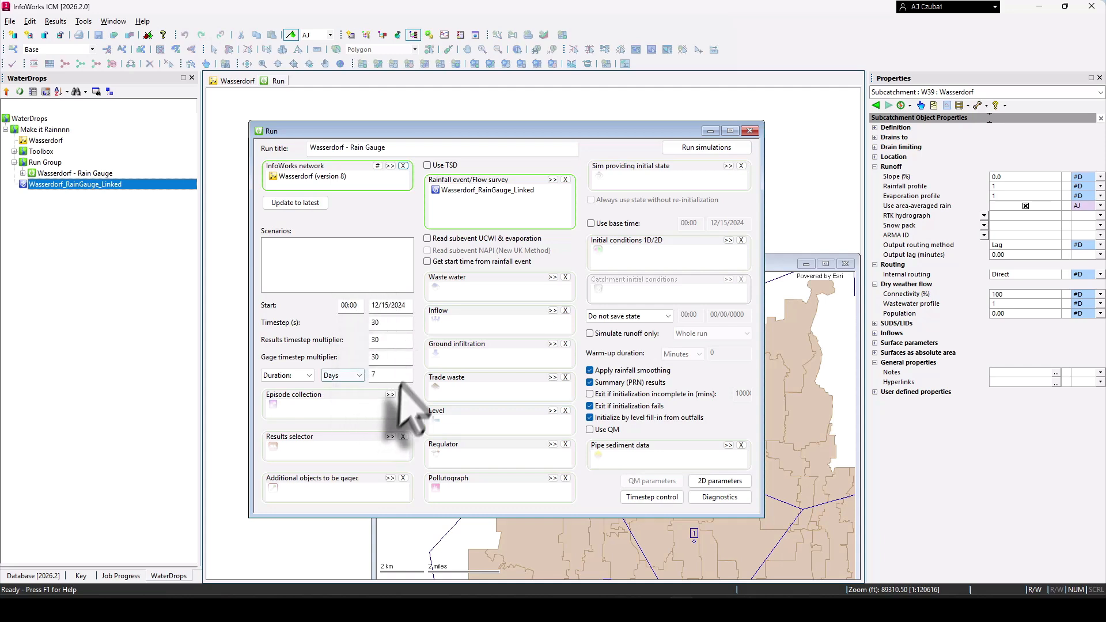
pyautogui.click(695, 148)
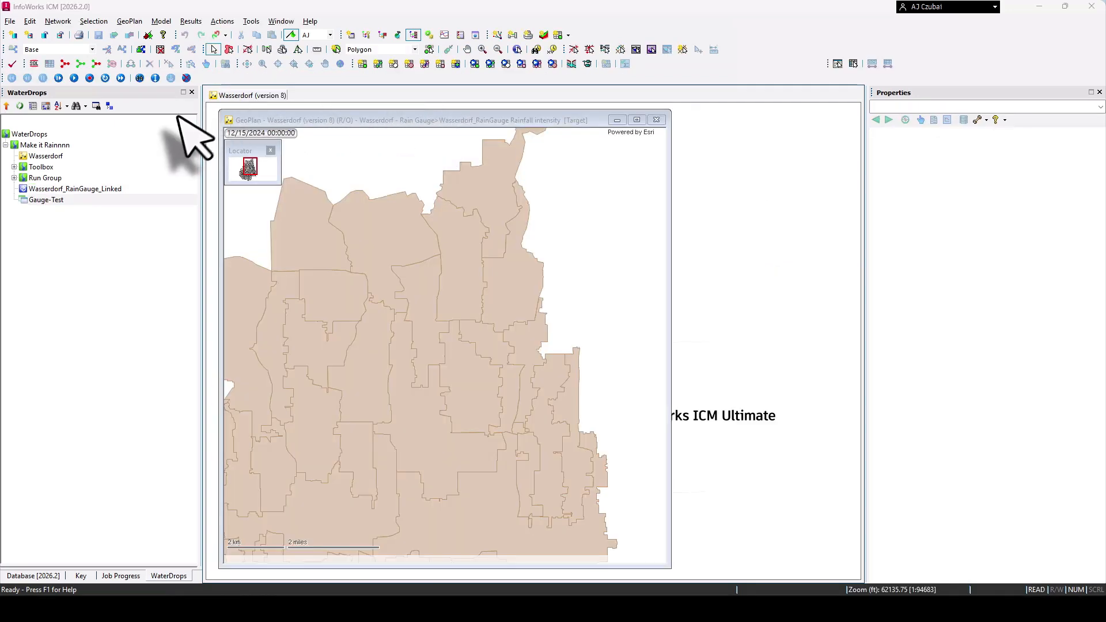
# Load the Wasserdorf_RainGauge_Linked boundaries onto the results map and graph spatial rainfall profile 5 for subcatchment W39, placing the graph beside the map.
pyautogui.click(40, 189)
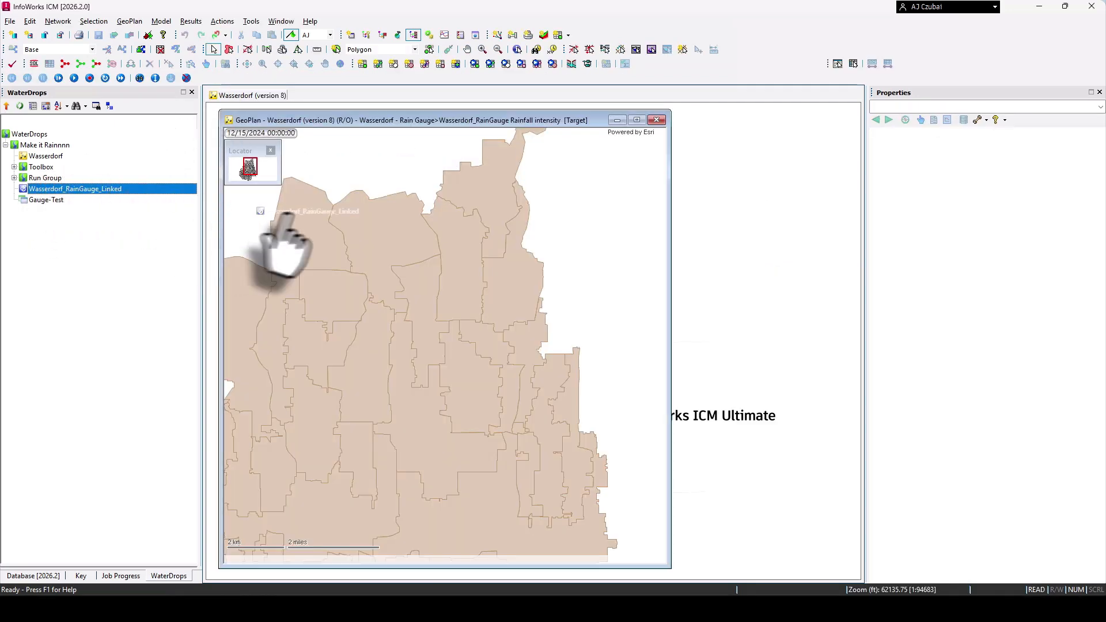
pyautogui.moveTo(358, 173); pyautogui.dragTo(359, 172)
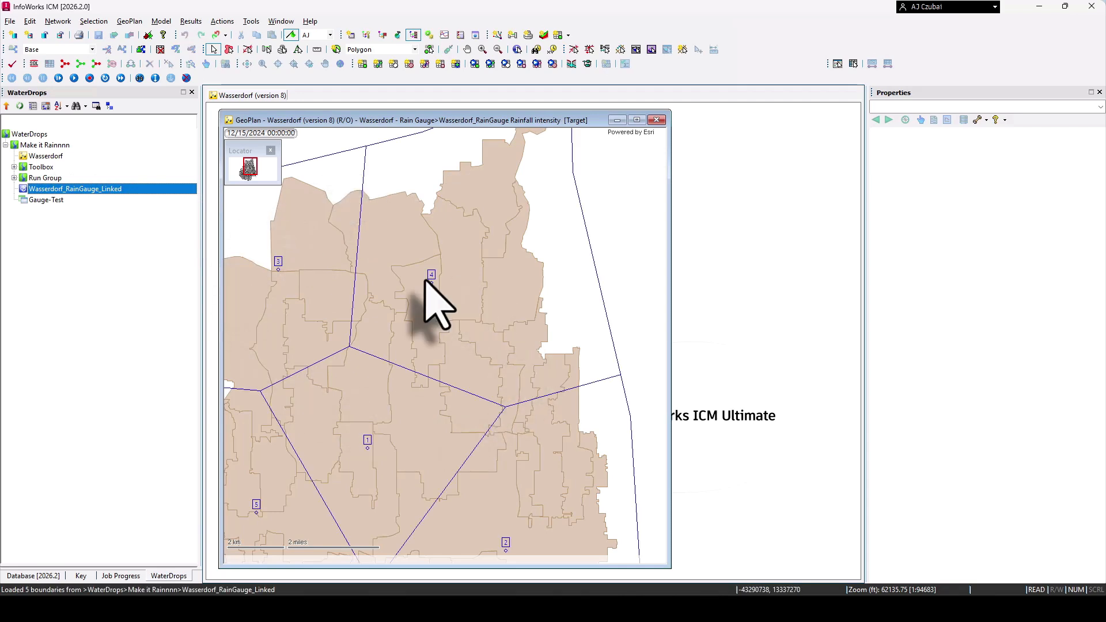
pyautogui.rightClick(295, 233)
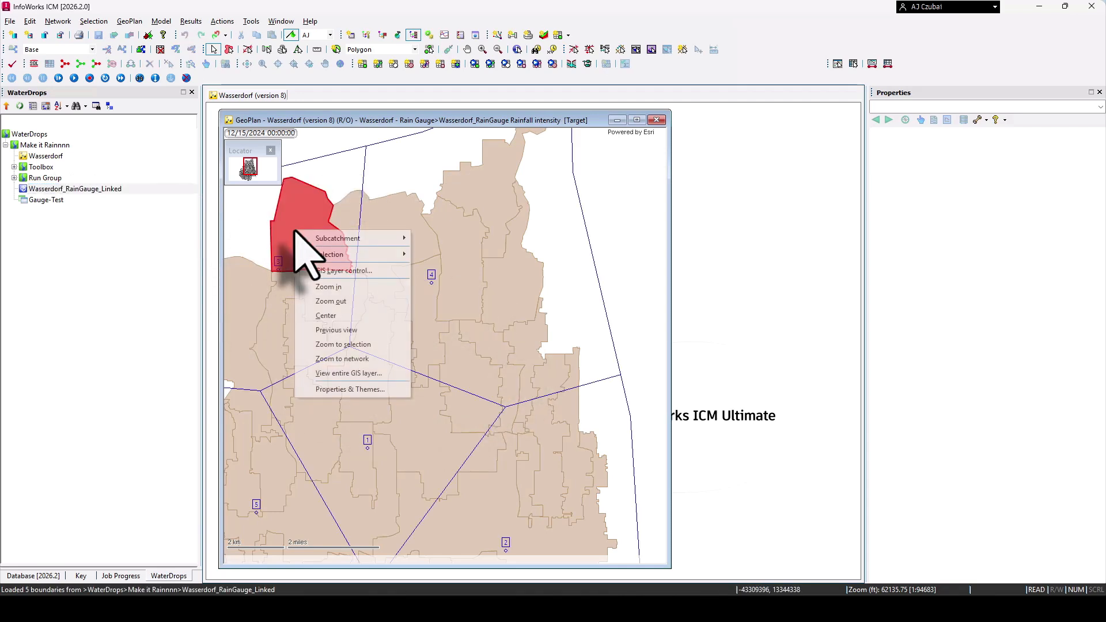
pyautogui.moveTo(329, 241)
pyautogui.click(471, 304)
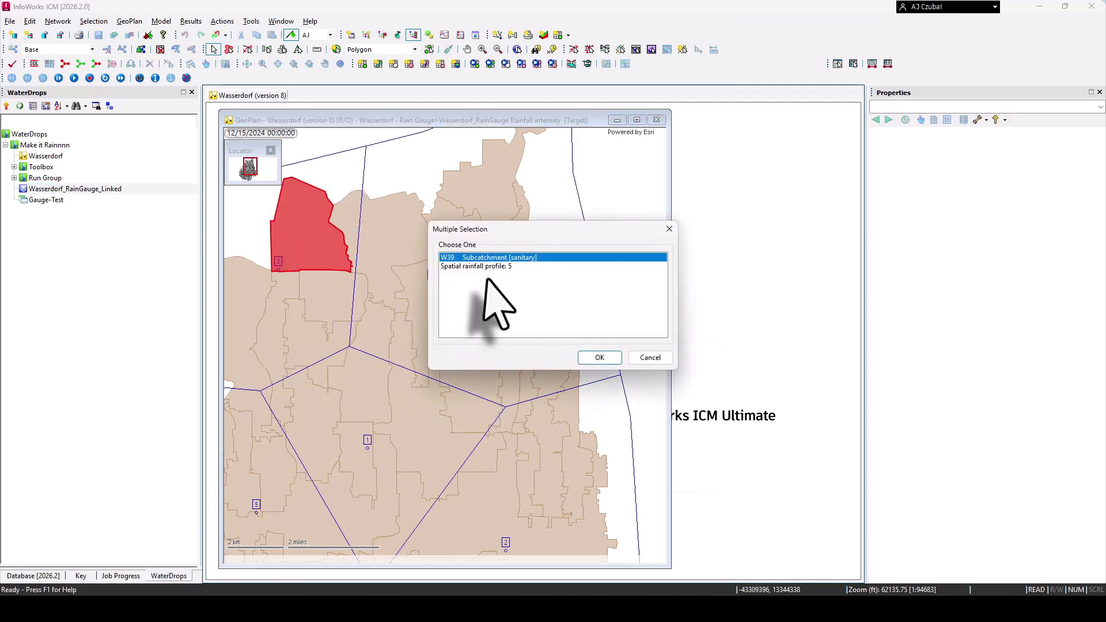
pyautogui.click(489, 268)
pyautogui.click(592, 350)
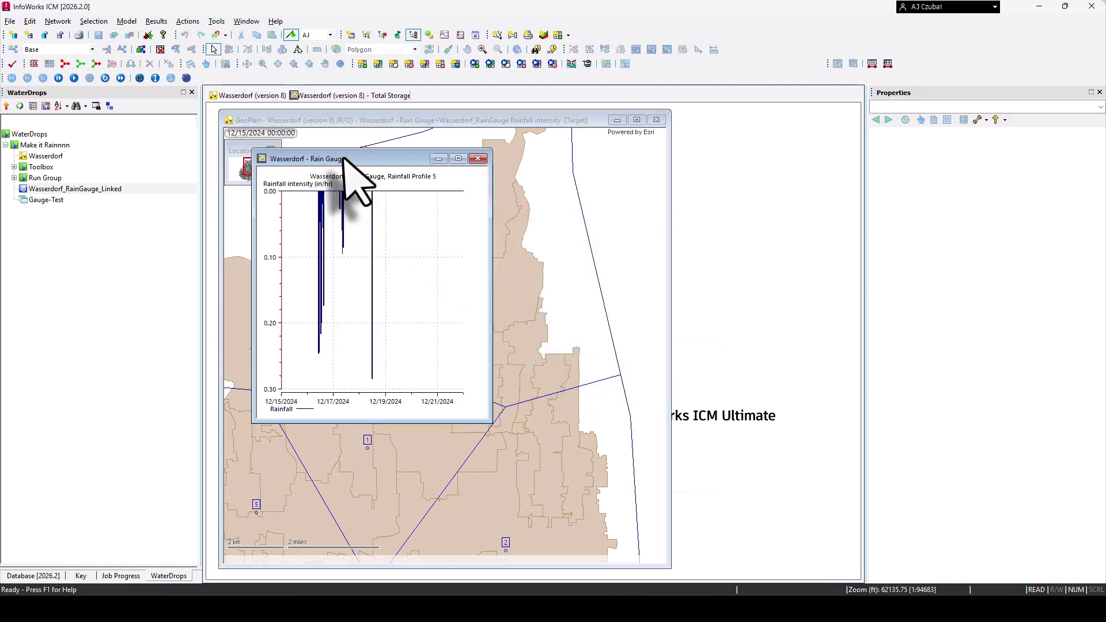
pyautogui.moveTo(345, 158); pyautogui.dragTo(711, 141)
# Graph the spatial rainfall profile for the subcatchment just east of rain gage 4 and compare it with the Rainfall Profile 5 graph.
pyautogui.click(458, 242)
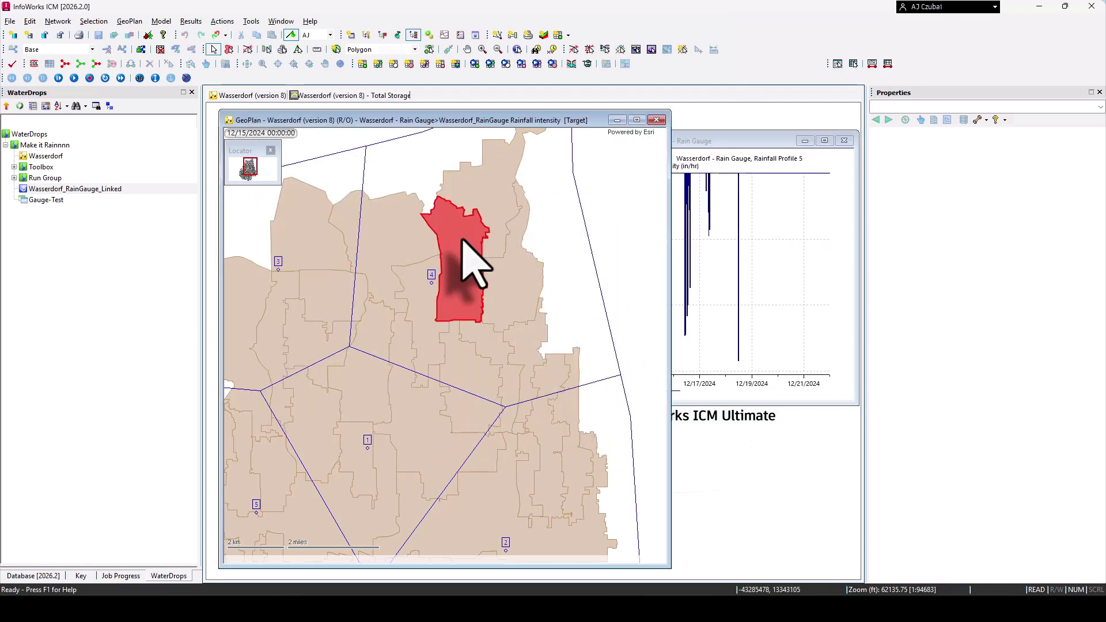
pyautogui.rightClick(463, 240)
pyautogui.moveTo(547, 247)
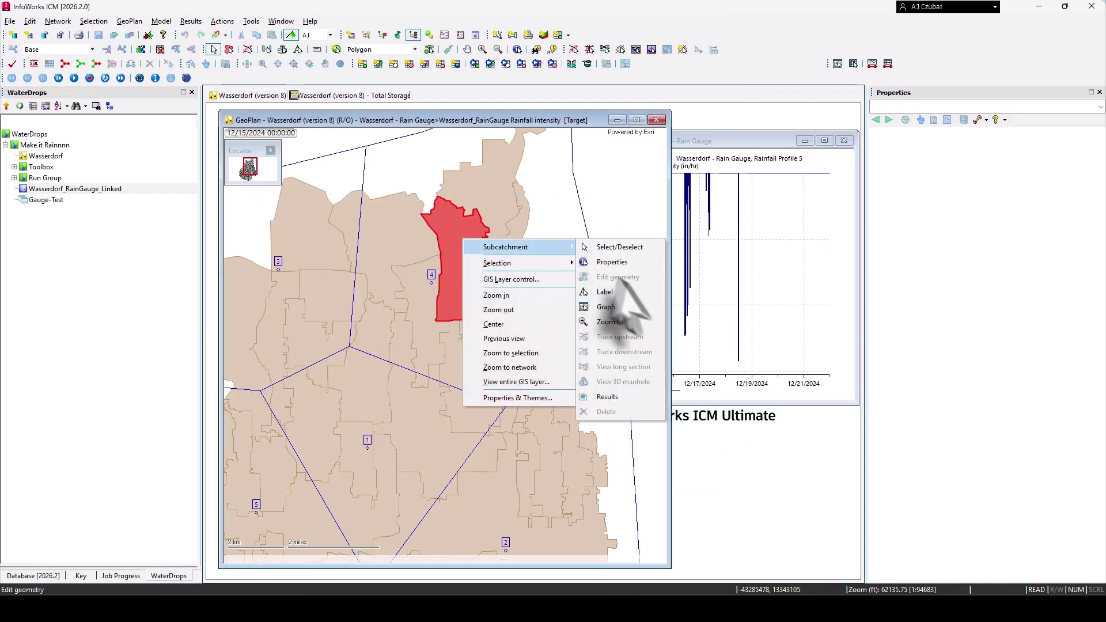
pyautogui.click(628, 307)
pyautogui.click(472, 266)
pyautogui.click(600, 358)
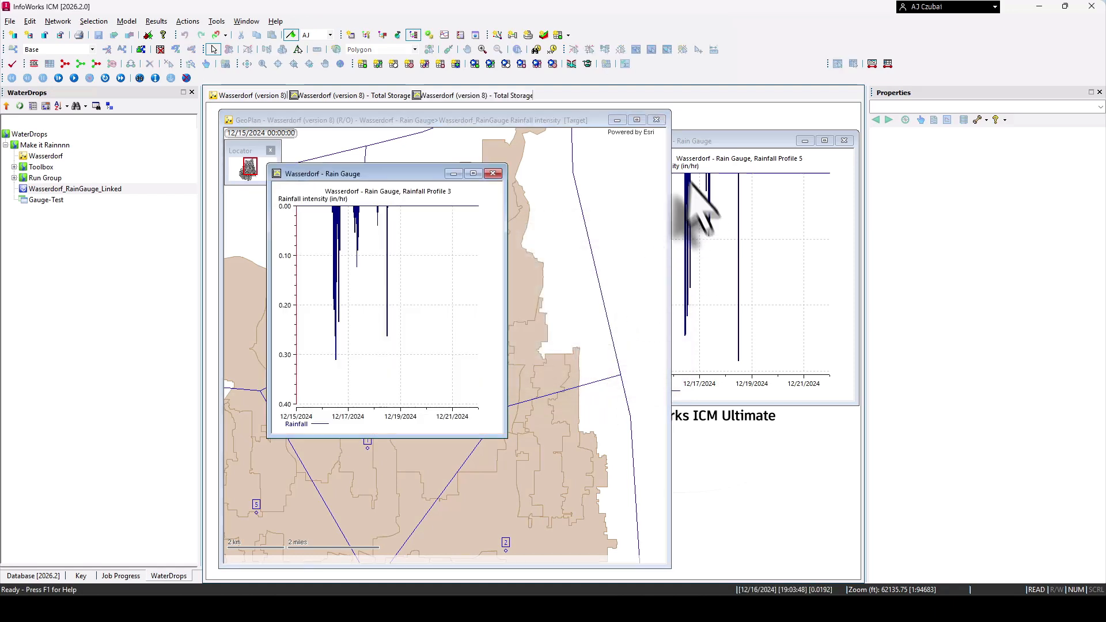
pyautogui.moveTo(719, 145); pyautogui.dragTo(717, 121)
# Minimize the Rainfall Profile 3 graph and select the subcatchment straddling the junction of the three boundaries between rain gages 1 and 4.
pyautogui.click(453, 173)
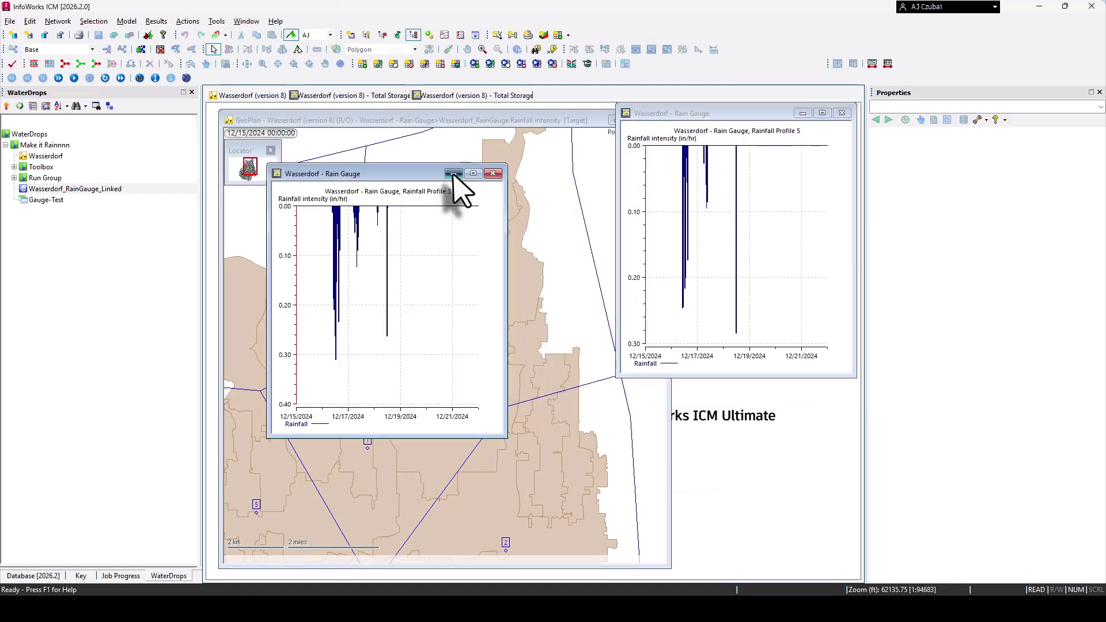
pyautogui.click(374, 386)
pyautogui.click(357, 377)
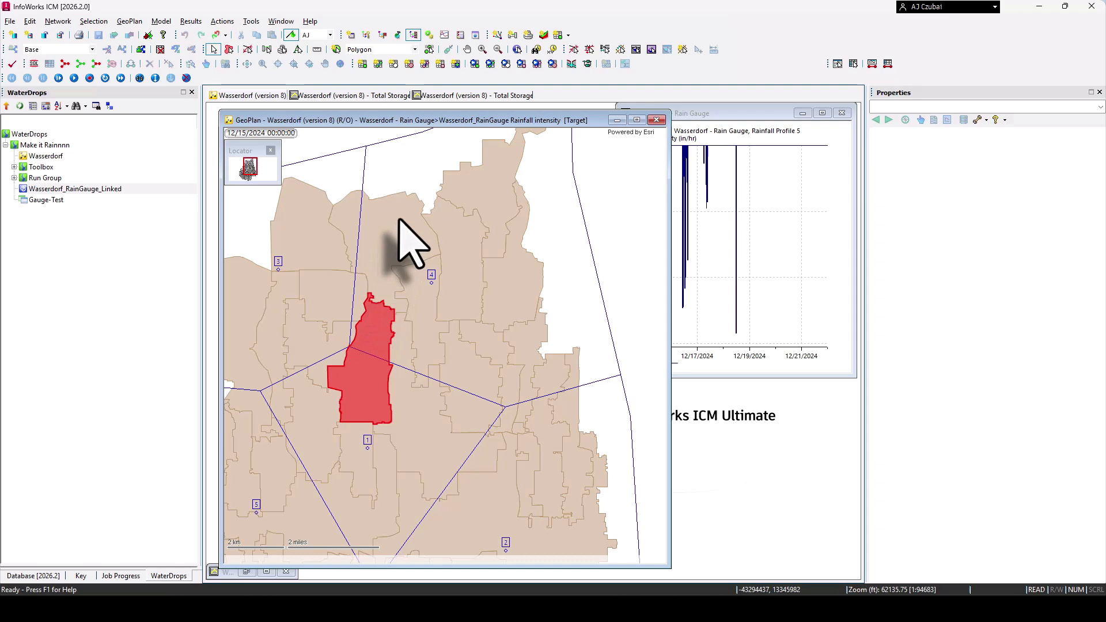
# Add the GARR shapefile as a GIS layer on the Wasserdorf network map.
pyautogui.doubleClick(46, 199)
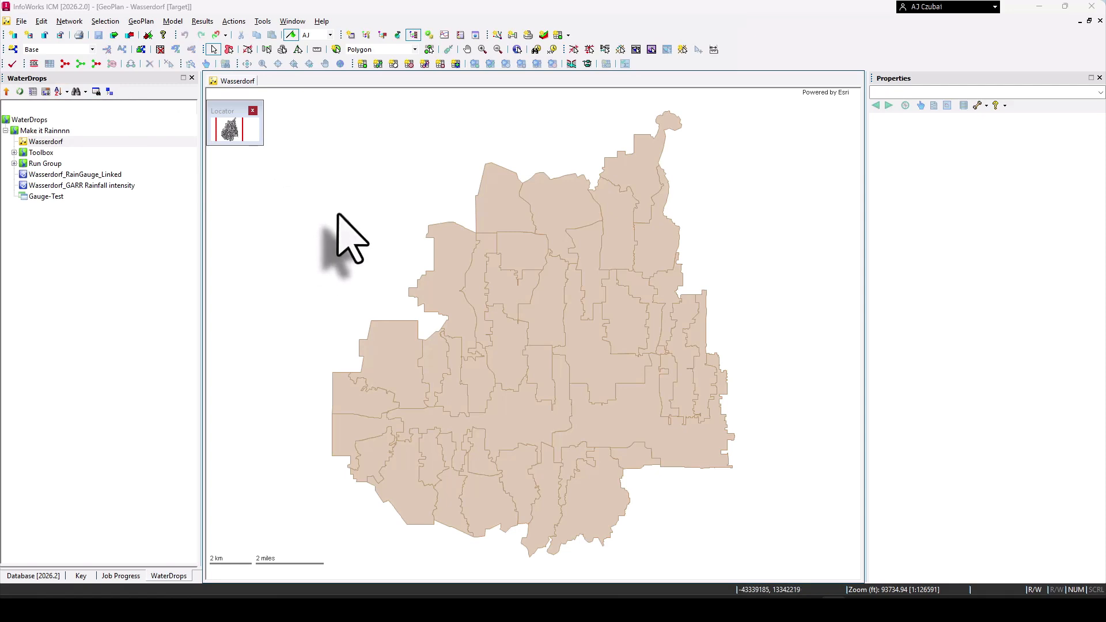
pyautogui.rightClick(322, 179)
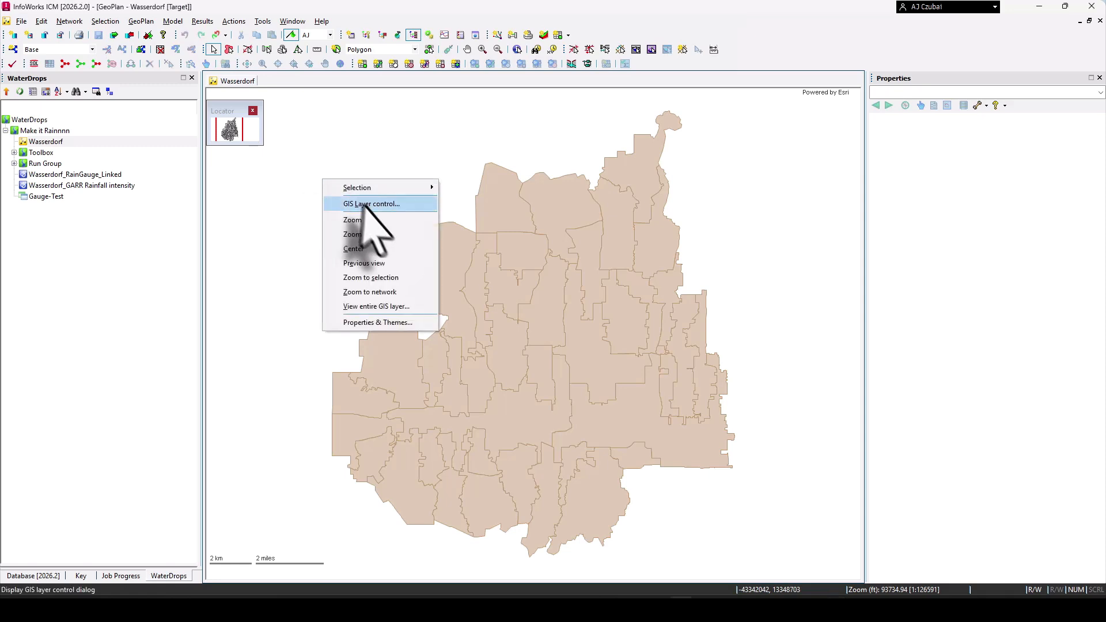
pyautogui.click(367, 204)
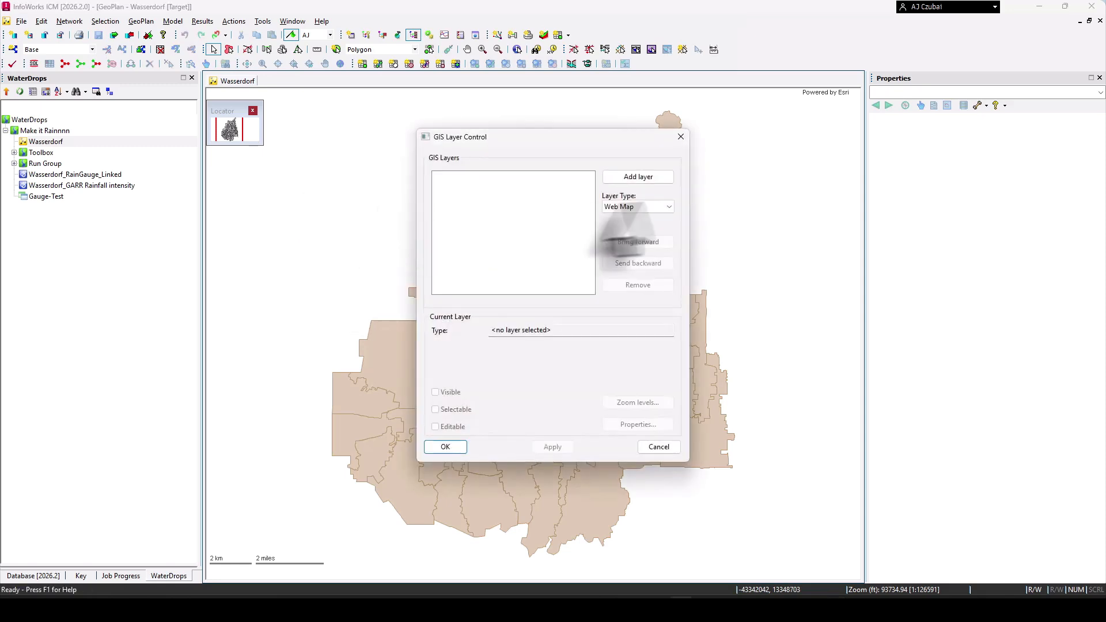
pyautogui.click(638, 207)
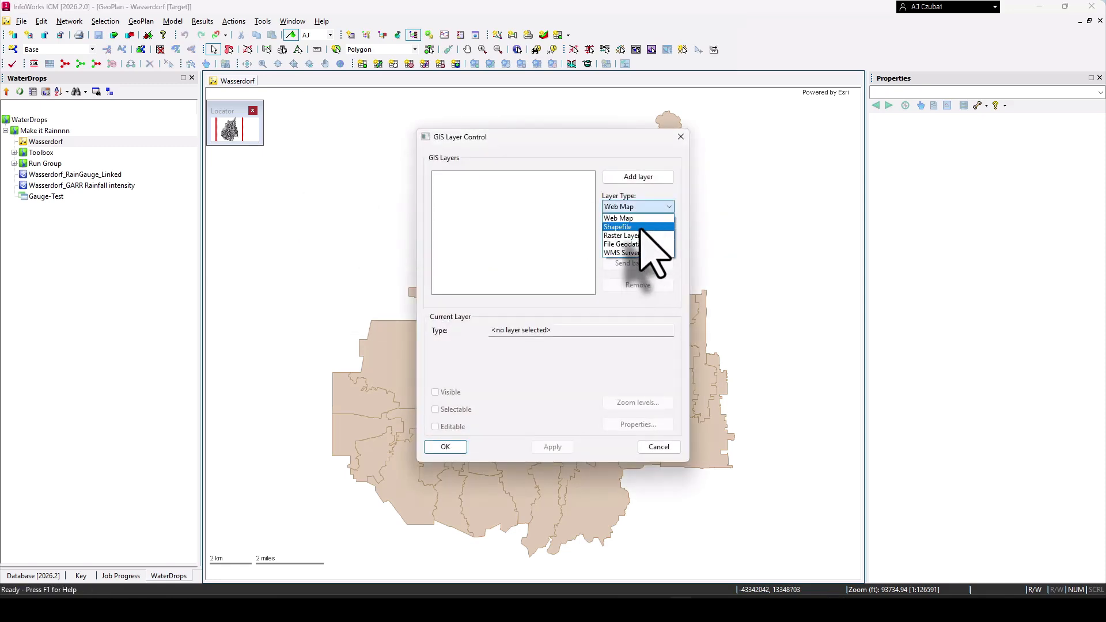
pyautogui.click(641, 228)
pyautogui.click(639, 177)
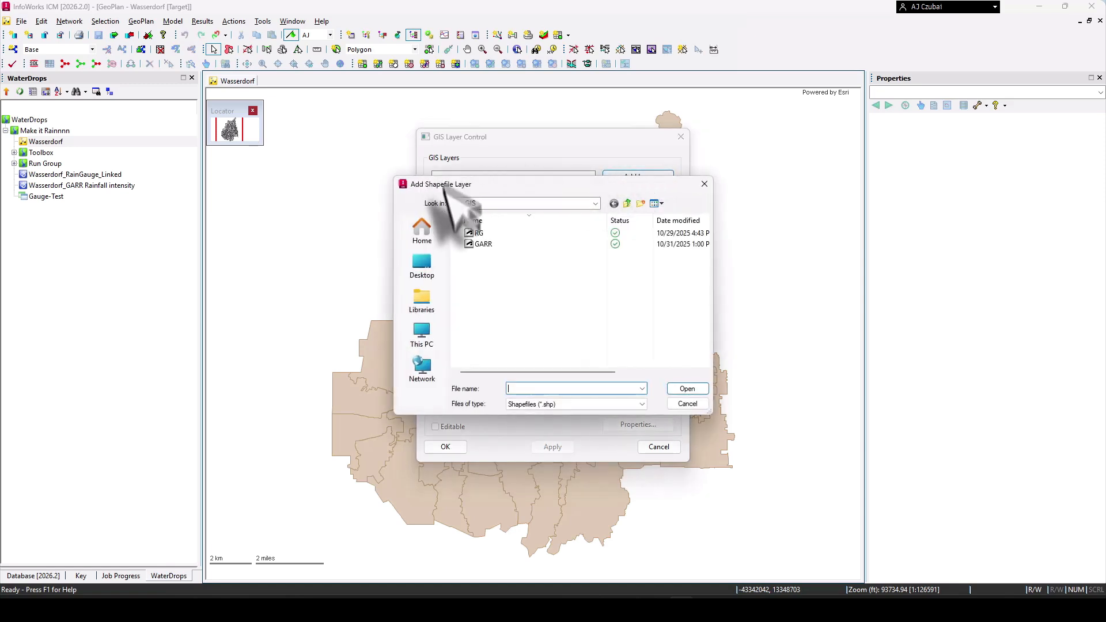
pyautogui.click(484, 245)
pyautogui.click(686, 389)
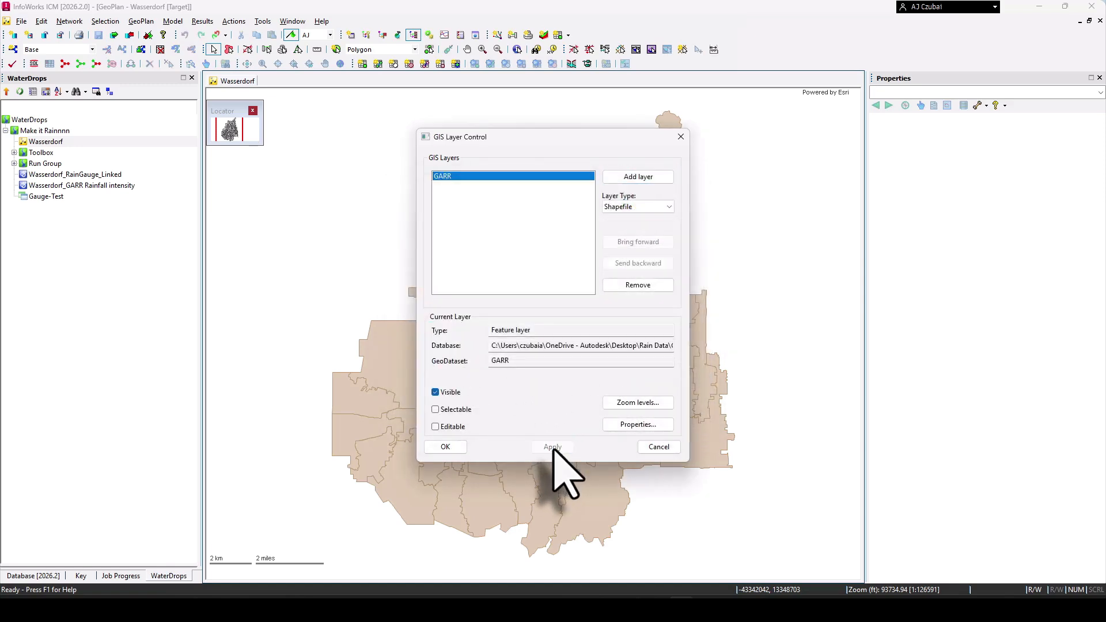
pyautogui.click(446, 447)
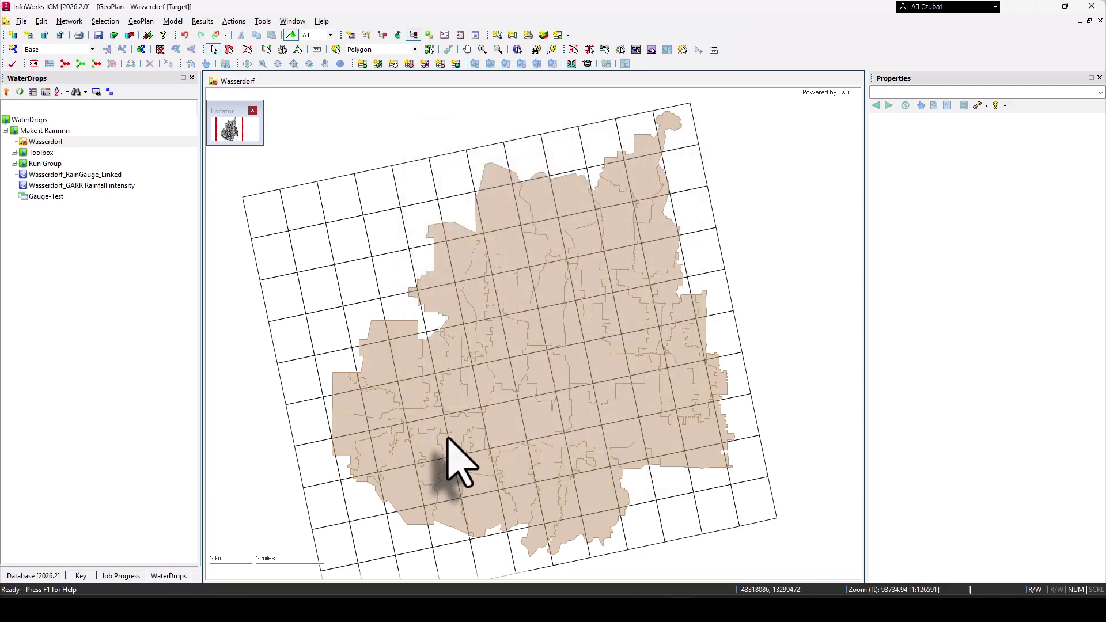
# Import rain gage boundaries from the GARR layer using Profile as the profile field, removing the layer after import.
pyautogui.click(134, 22)
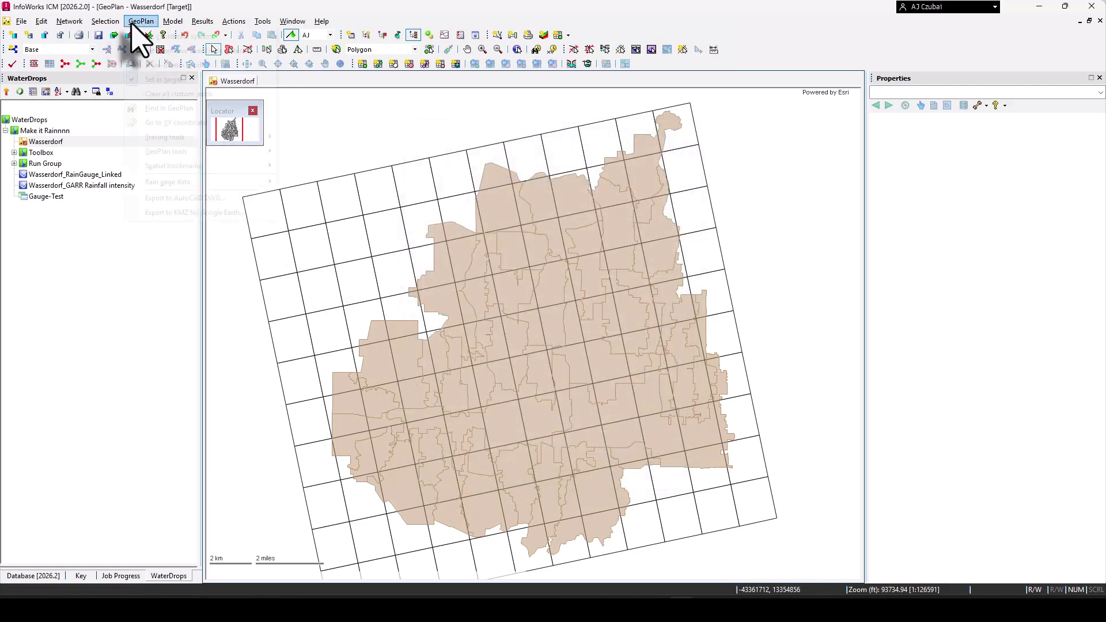
pyautogui.moveTo(219, 185)
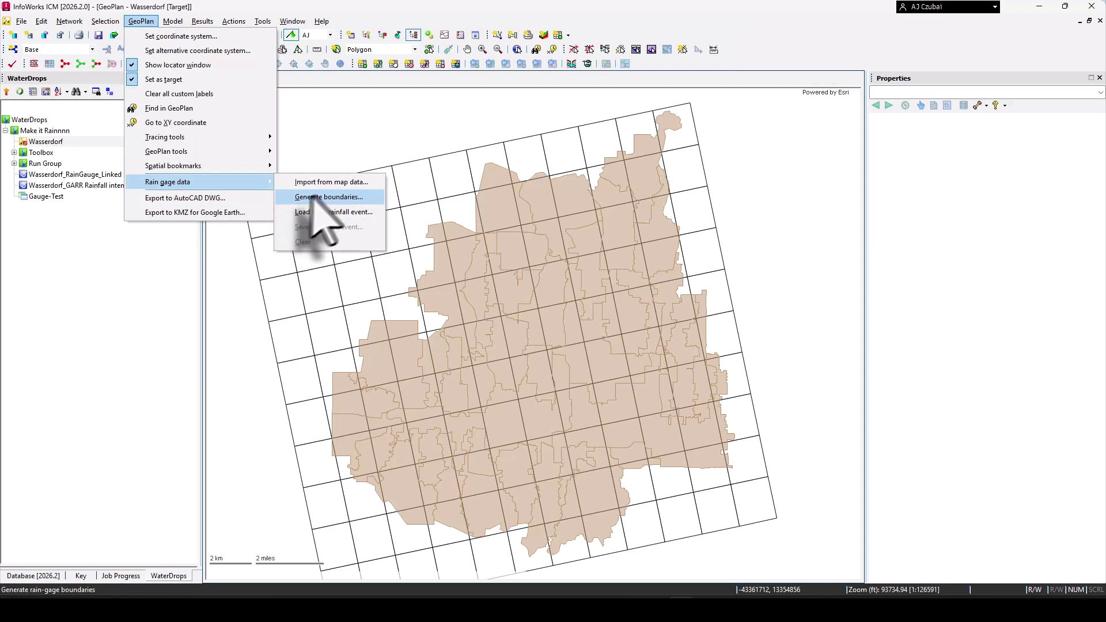
pyautogui.click(340, 190)
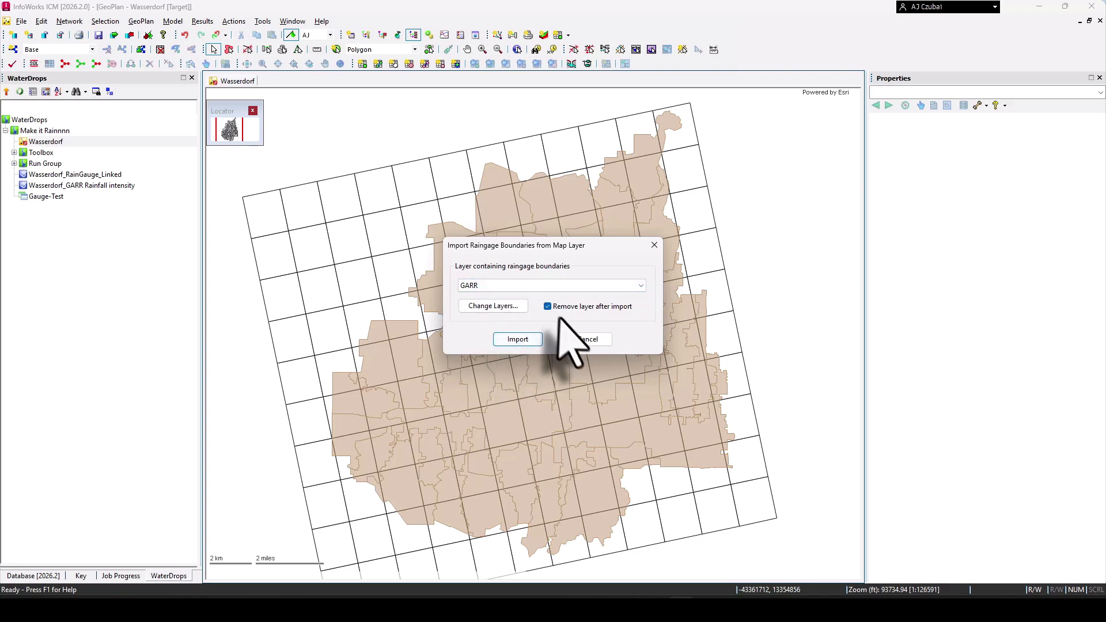
pyautogui.click(504, 340)
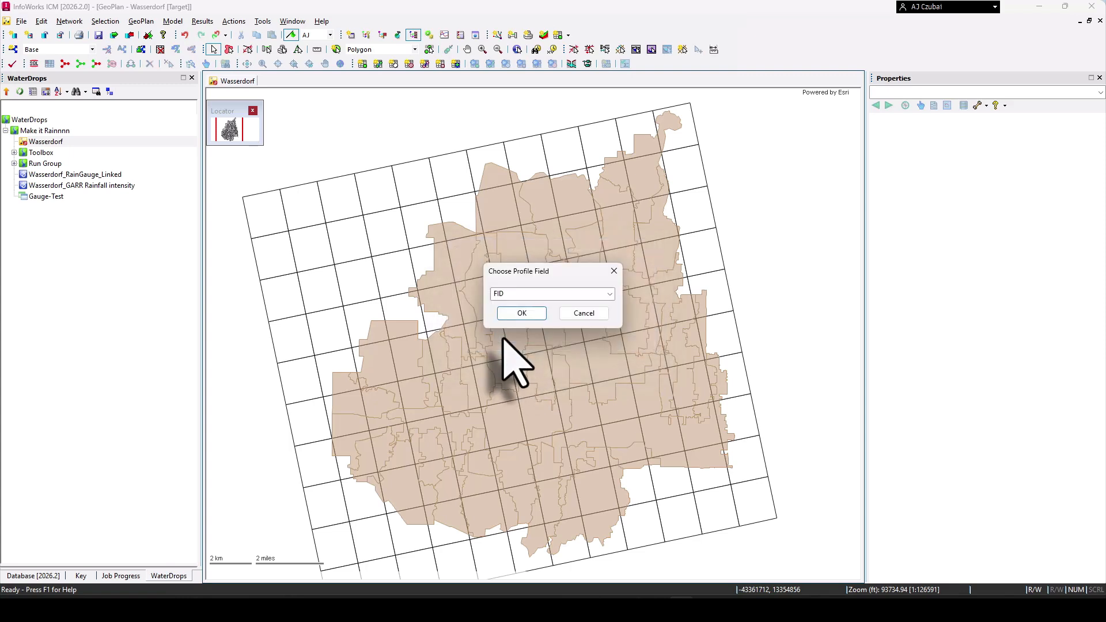
pyautogui.click(609, 294)
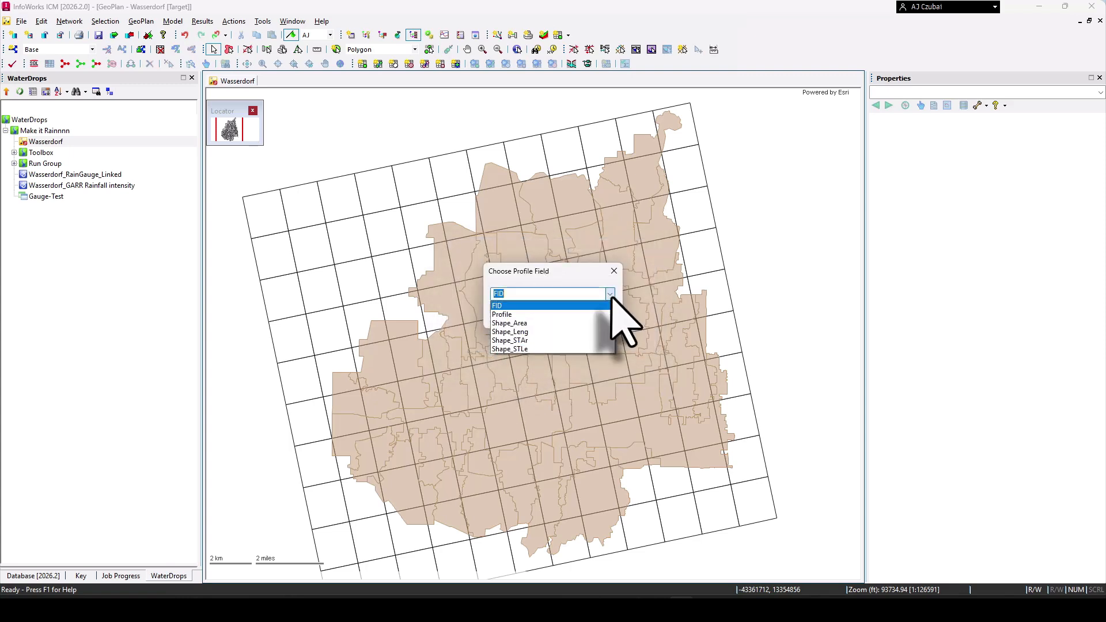
pyautogui.click(539, 315)
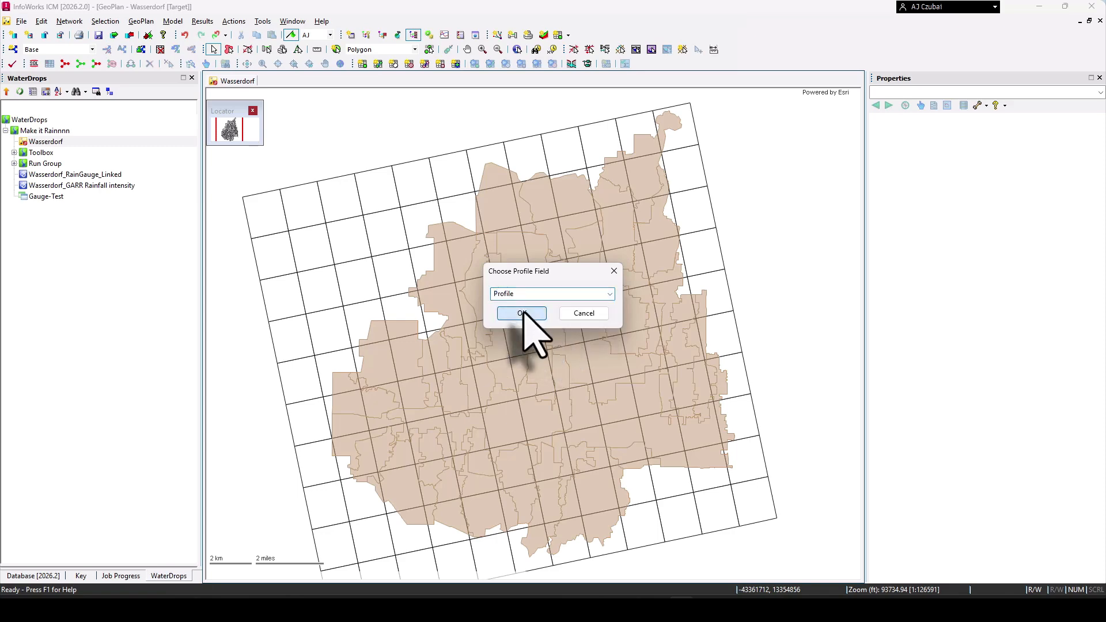
pyautogui.click(523, 314)
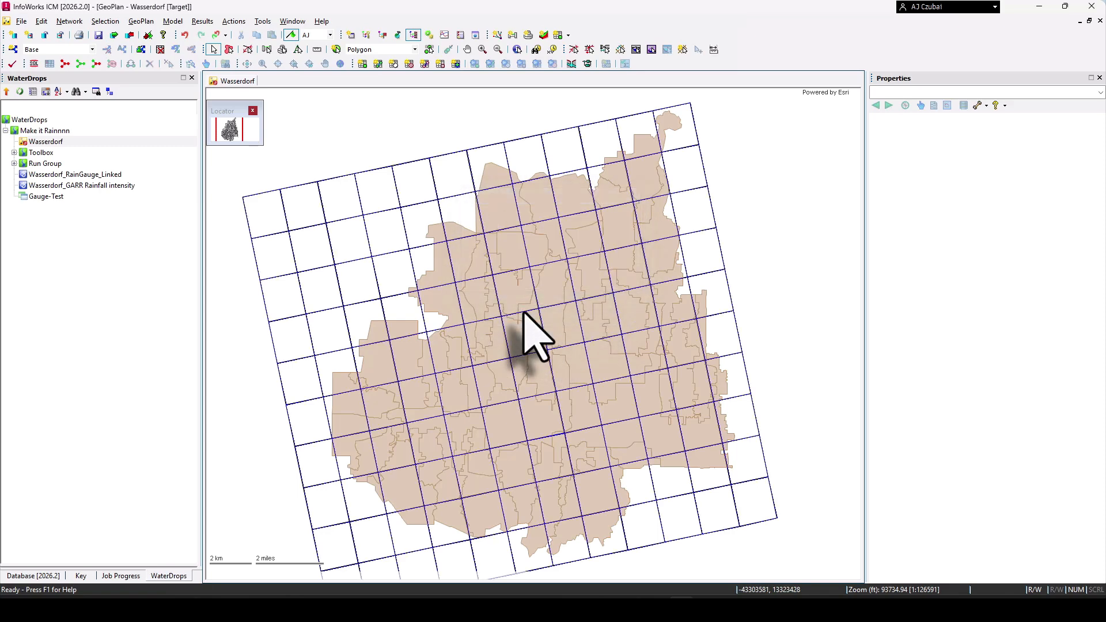
# Save the imported GARR boundaries to the Wasserdorf_GARR Rainfall intensity rainfall event.
pyautogui.click(63, 186)
pyautogui.click(141, 21)
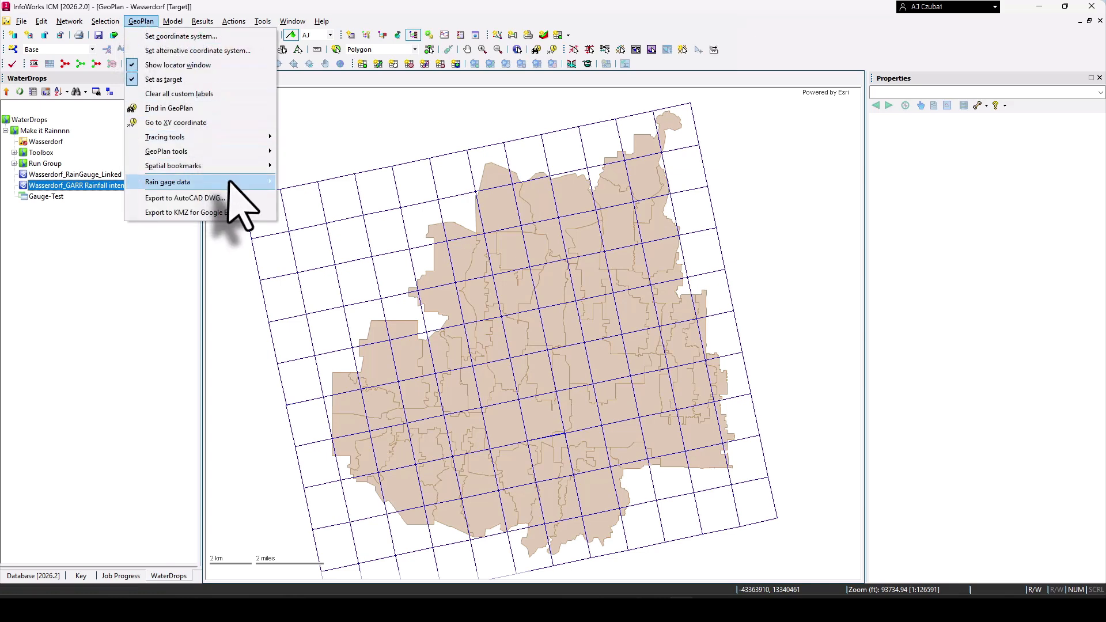
pyautogui.moveTo(229, 181)
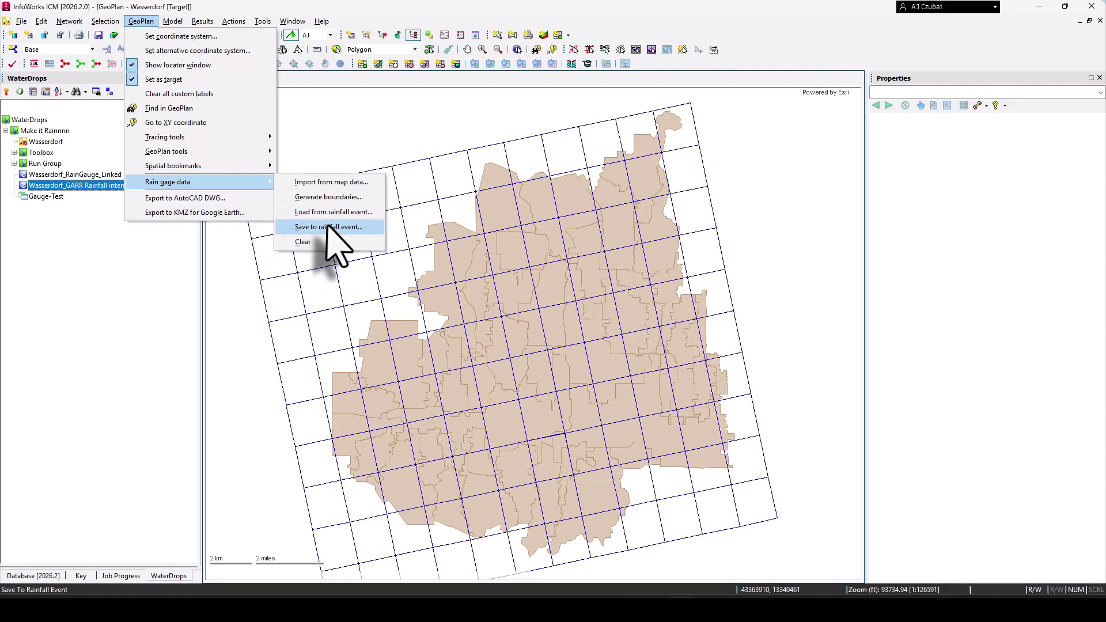
pyautogui.click(346, 227)
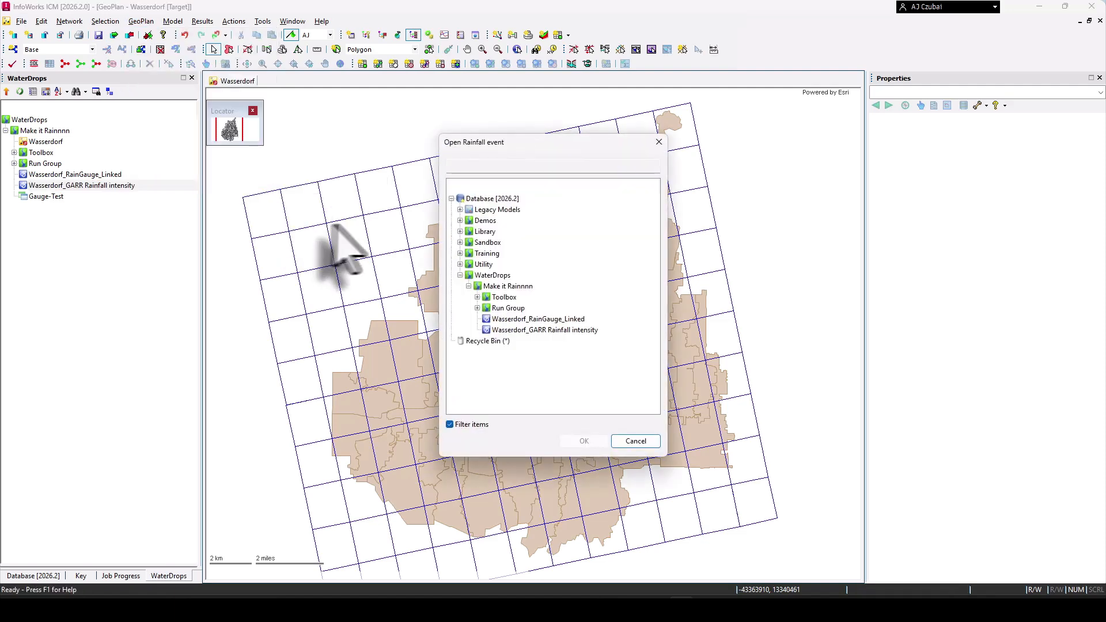
pyautogui.click(548, 330)
pyautogui.click(584, 442)
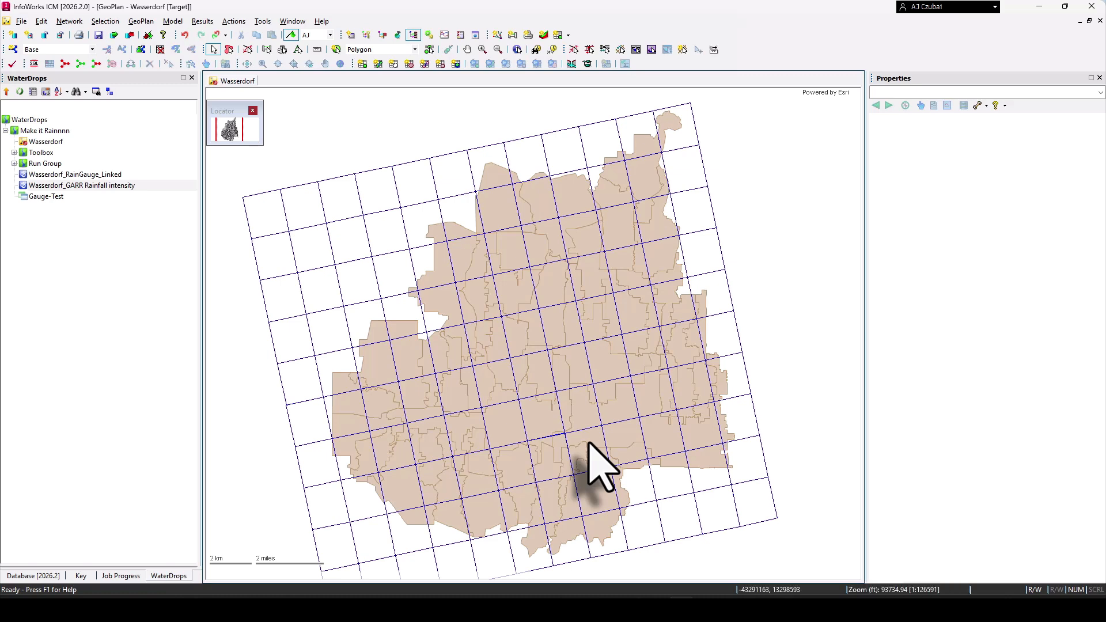
# Rename the Wasserdorf_GARR Rainfall intensity event as Wasserdorf_GARR Rainfall_linked.
pyautogui.click(111, 185)
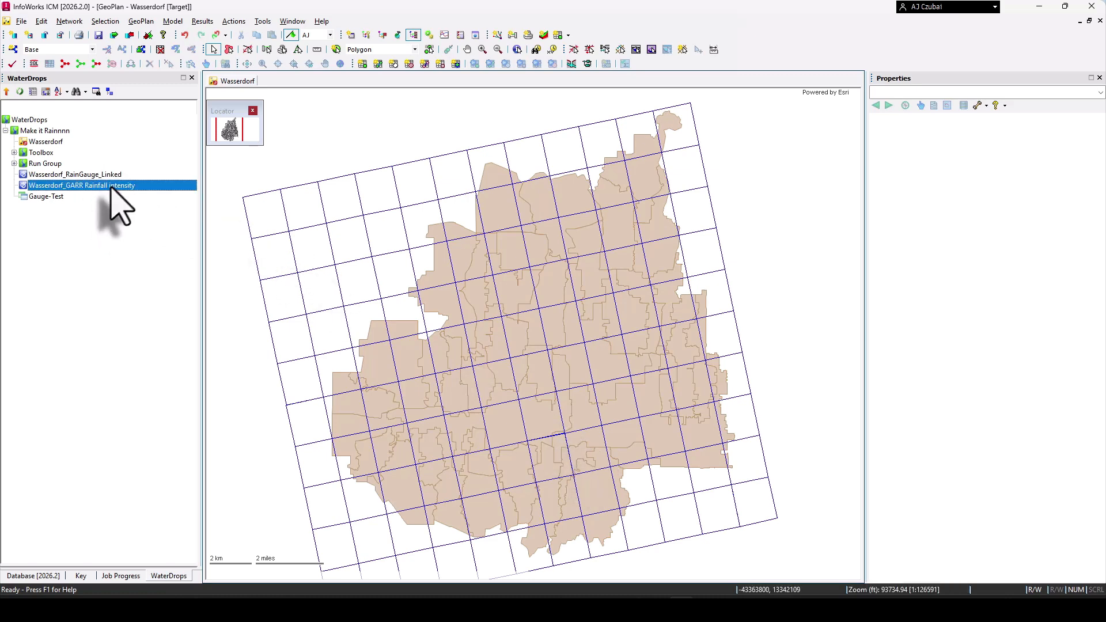
pyautogui.click(112, 186)
pyautogui.moveTo(108, 186); pyautogui.dragTo(176, 186)
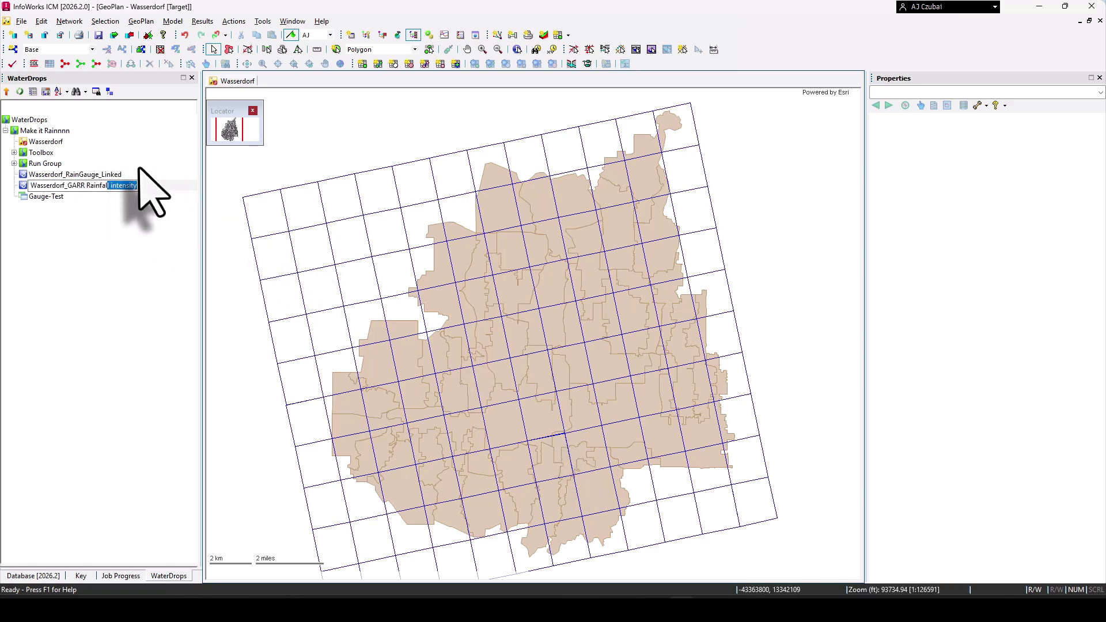
pyautogui.write('l_linked')
pyautogui.press('Return')
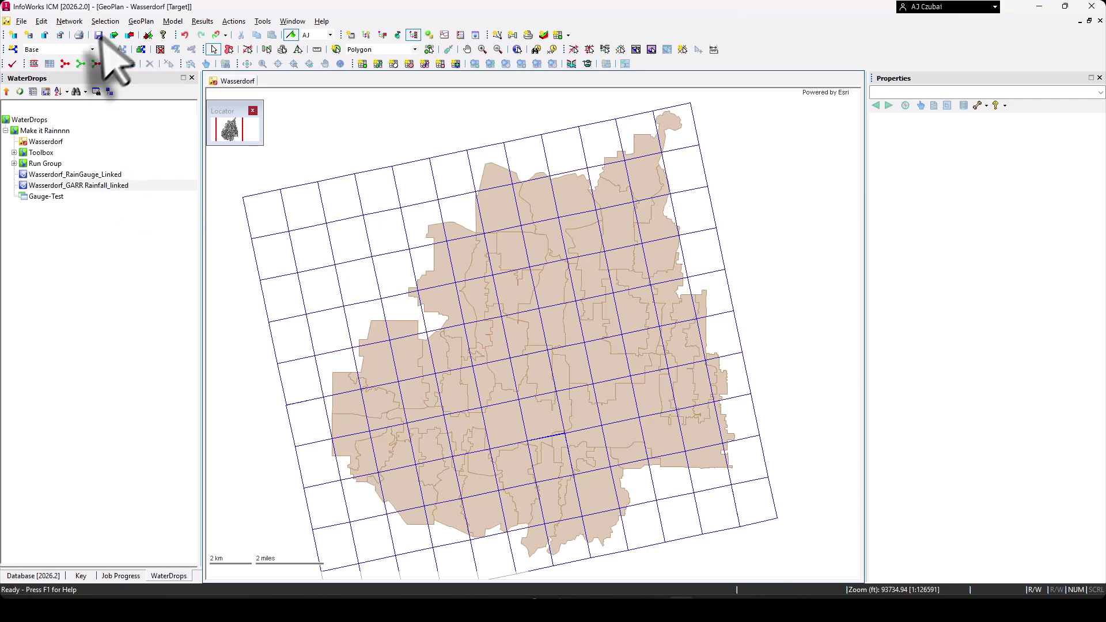
# Load the Wasserdorf_GARR Rainfall_linked boundaries onto the Wasserdorf - GARR results map.
pyautogui.click(142, 22)
pyautogui.moveTo(175, 180)
pyautogui.click(314, 227)
pyautogui.moveTo(95, 185); pyautogui.dragTo(321, 257)
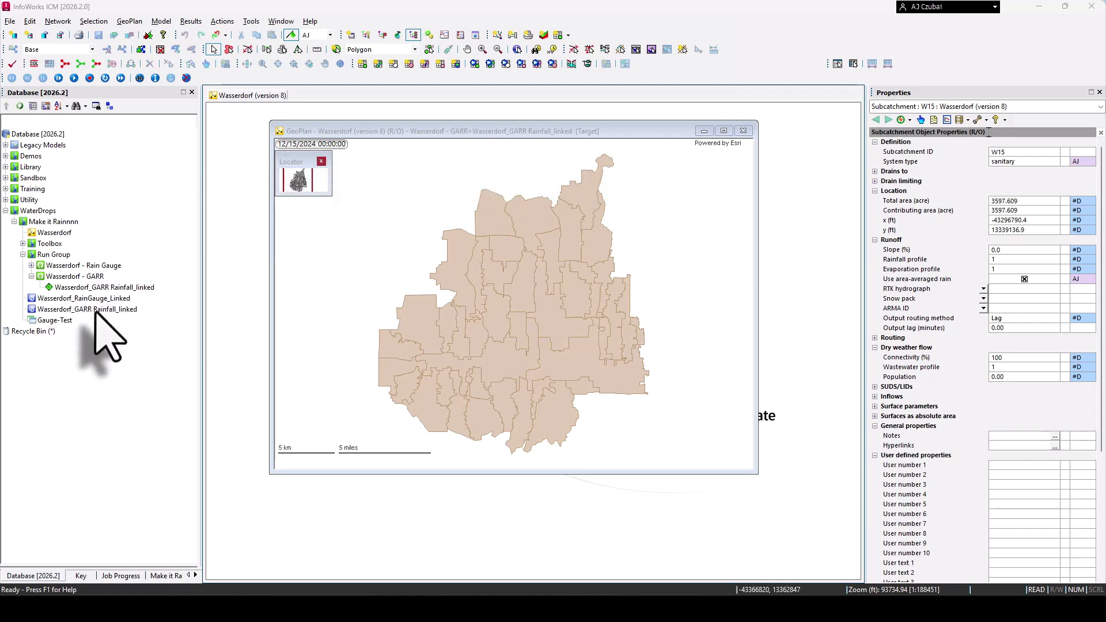
pyautogui.moveTo(95, 314); pyautogui.dragTo(369, 254)
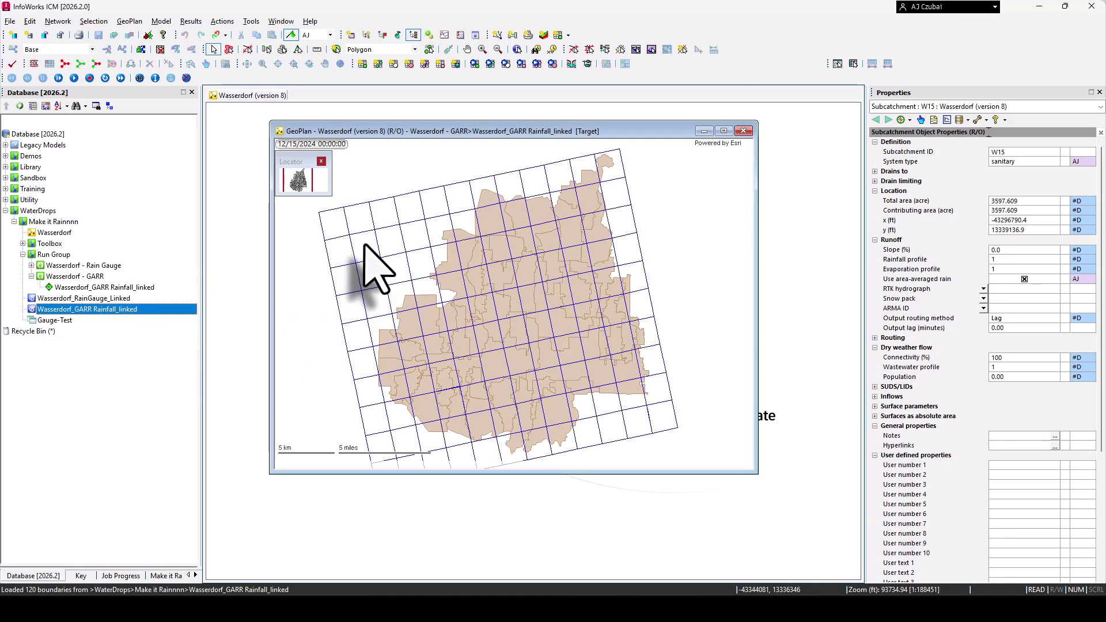
# Graph spatial rainfall profile 718 at the northwestern subcatchment just southwest of W39, placing the graph over the map's western side.
pyautogui.click(449, 237)
pyautogui.rightClick(449, 237)
pyautogui.moveTo(461, 248)
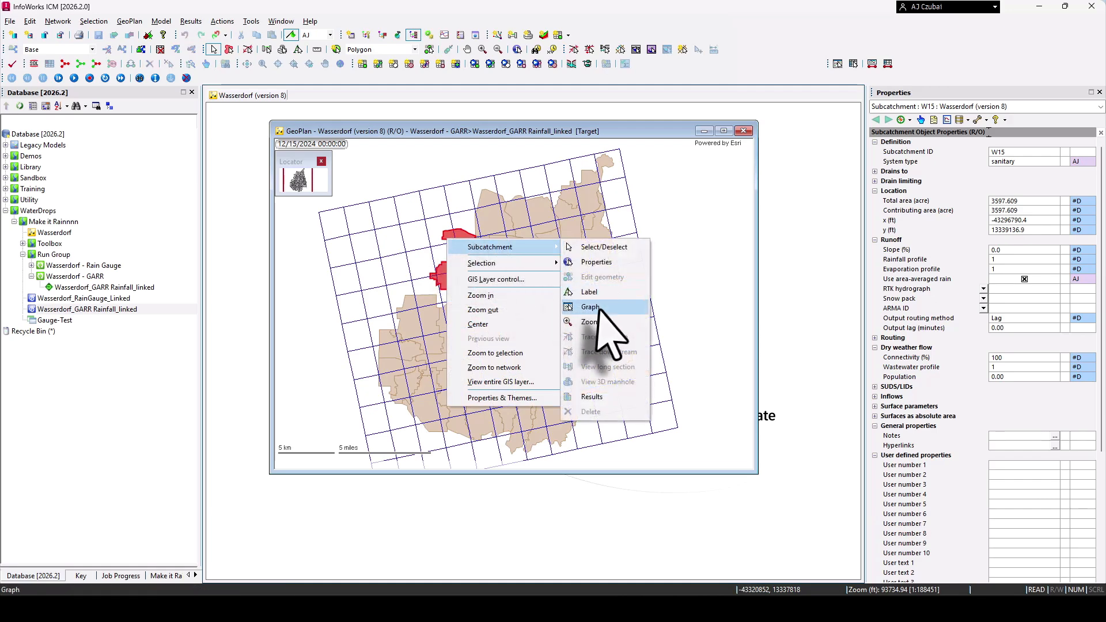
pyautogui.click(600, 314)
pyautogui.click(507, 266)
pyautogui.click(599, 357)
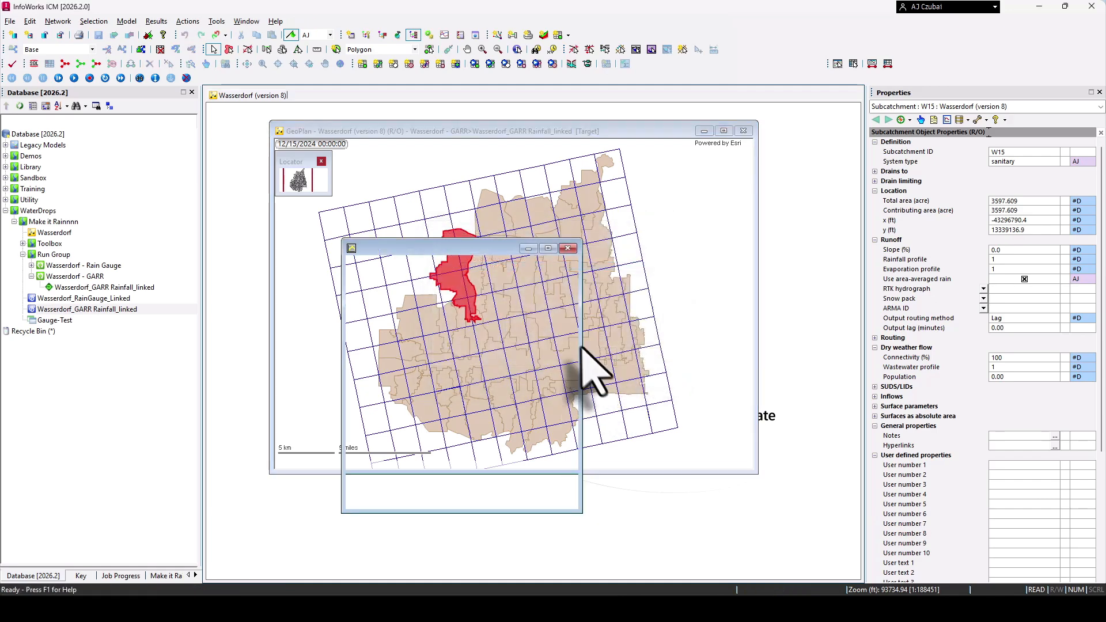
pyautogui.moveTo(455, 244); pyautogui.dragTo(322, 202)
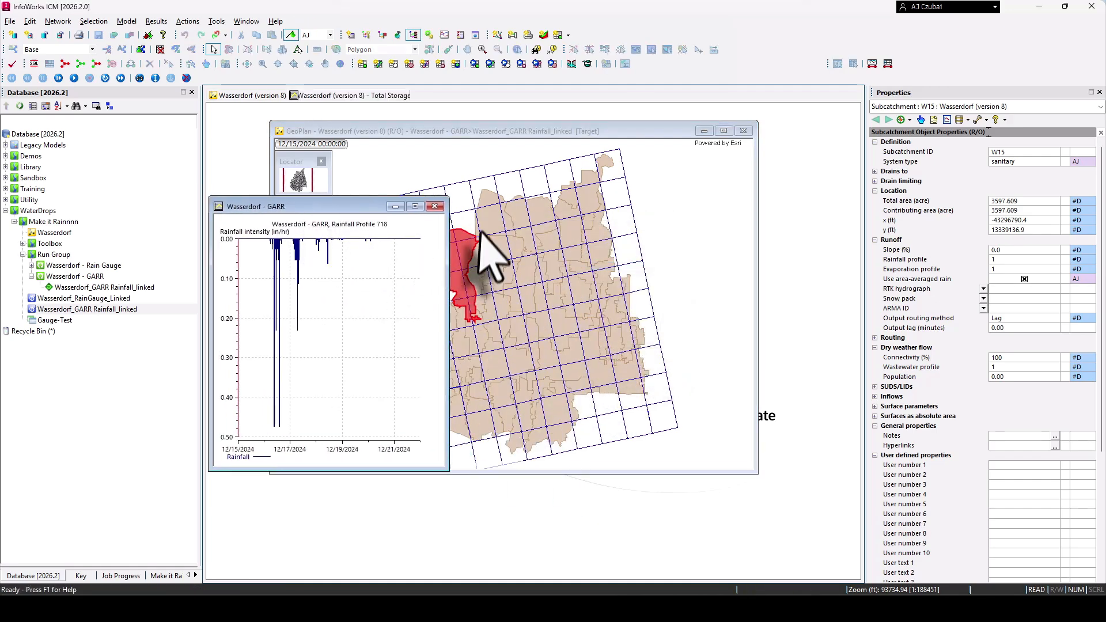
# Graph spatial rainfall profile 720 at subcatchment W39 and place it beside the Rainfall Profile 718 graph for comparison.
pyautogui.rightClick(504, 223)
pyautogui.moveTo(518, 245)
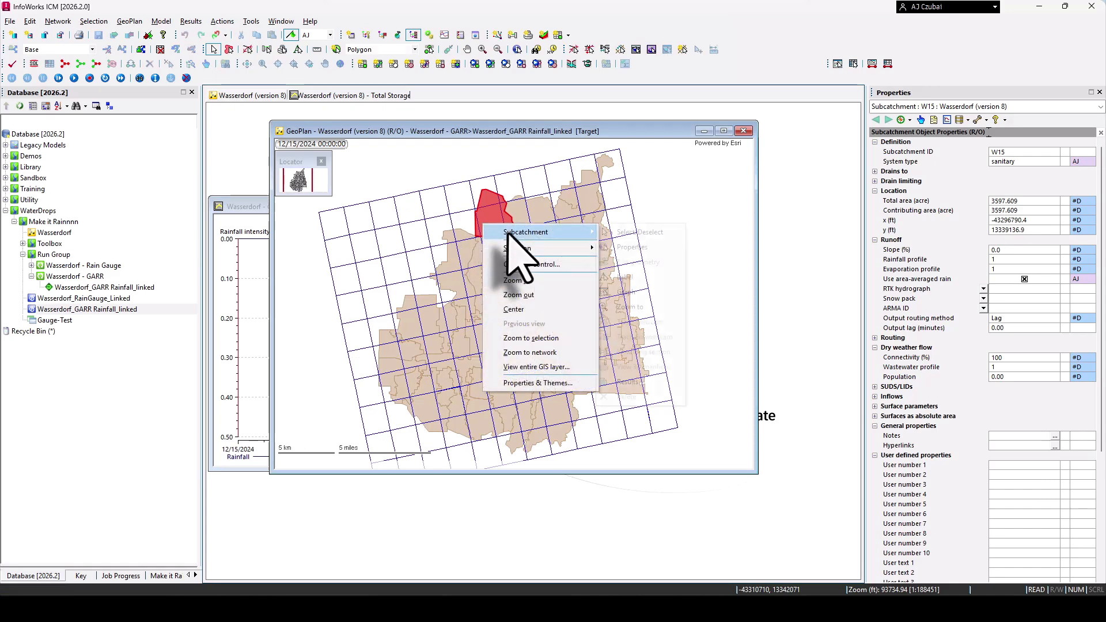
pyautogui.click(622, 295)
pyautogui.click(489, 266)
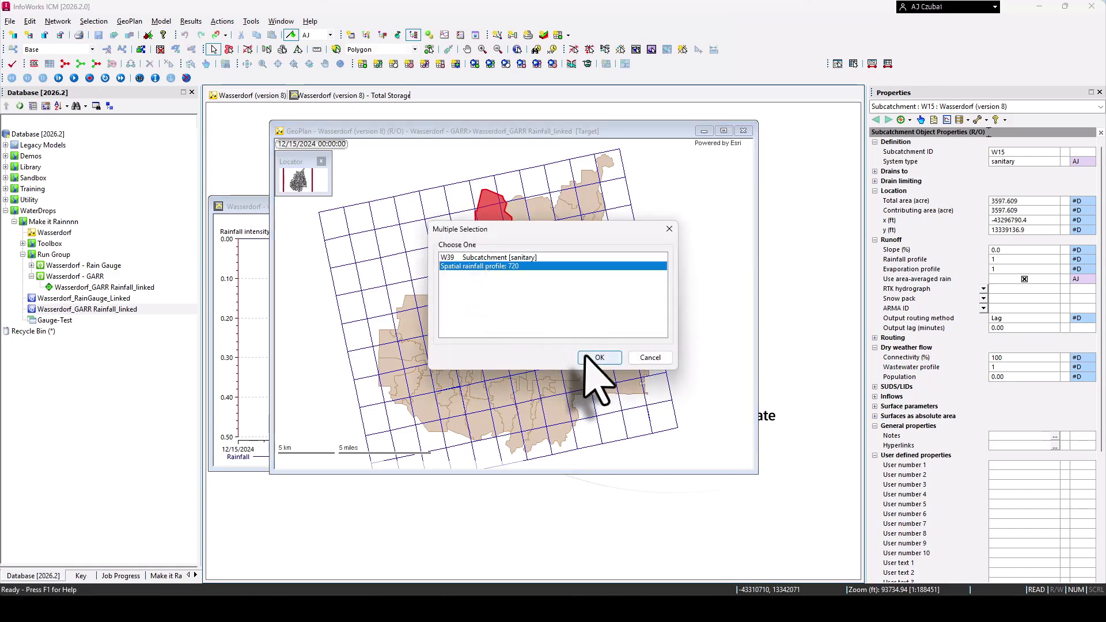
pyautogui.click(596, 355)
pyautogui.click(259, 218)
pyautogui.moveTo(488, 260); pyautogui.dragTo(550, 199)
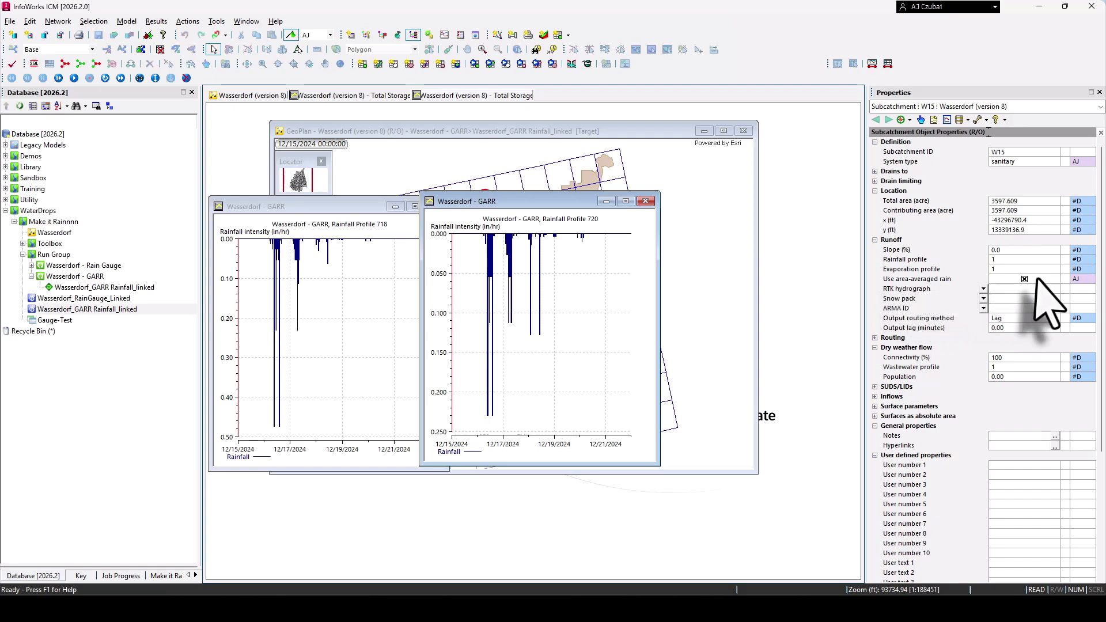
# Graph the Rainfall (in/hr) attribute of subcatchment W39 to examine its applied rainfall, and minimize the graph.
pyautogui.click(513, 181)
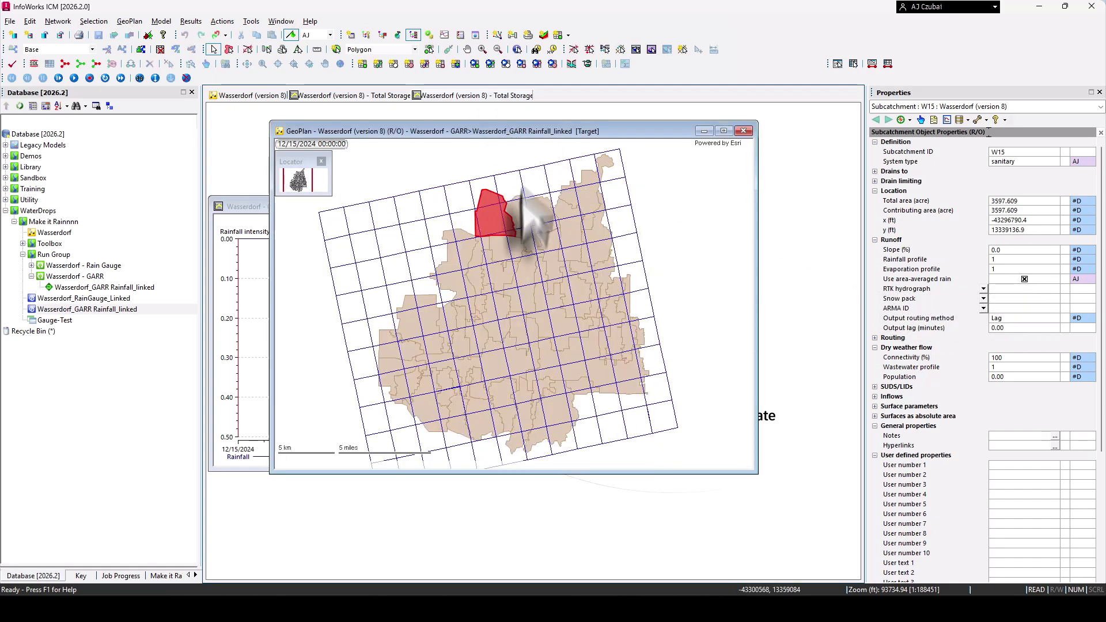
pyautogui.rightClick(504, 222)
pyautogui.moveTo(510, 226)
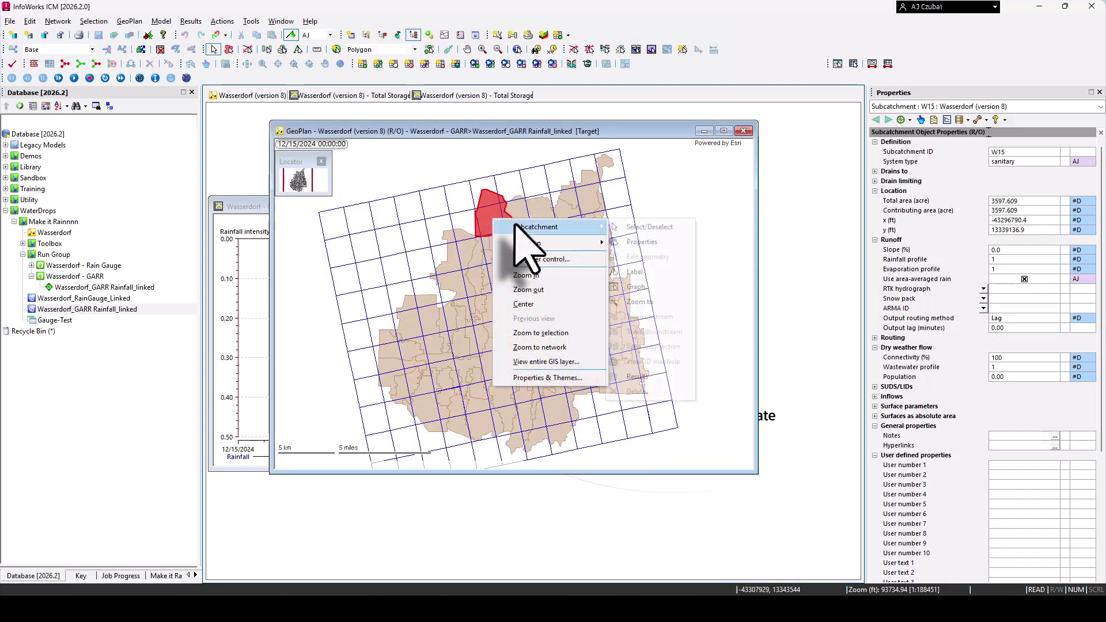
pyautogui.click(640, 287)
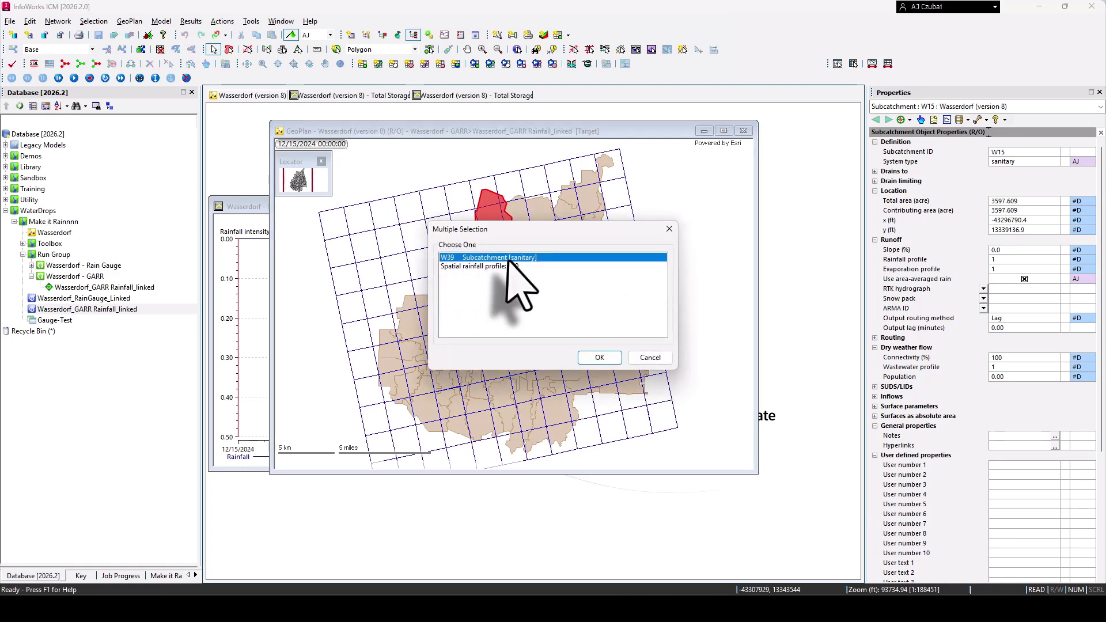
pyautogui.click(598, 357)
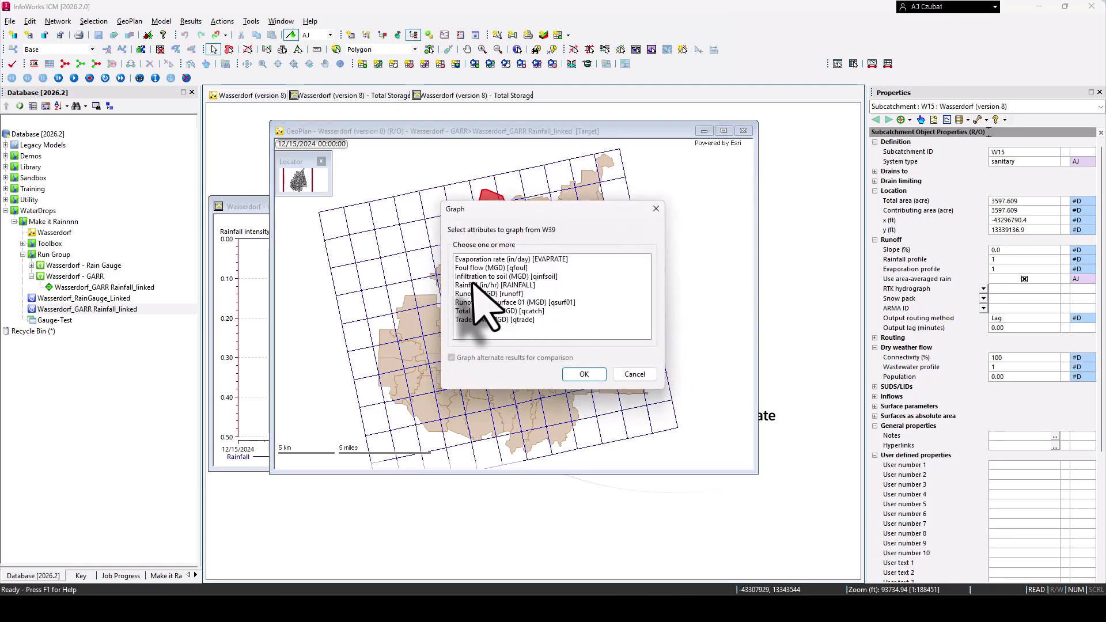
pyautogui.click(490, 285)
pyautogui.click(584, 374)
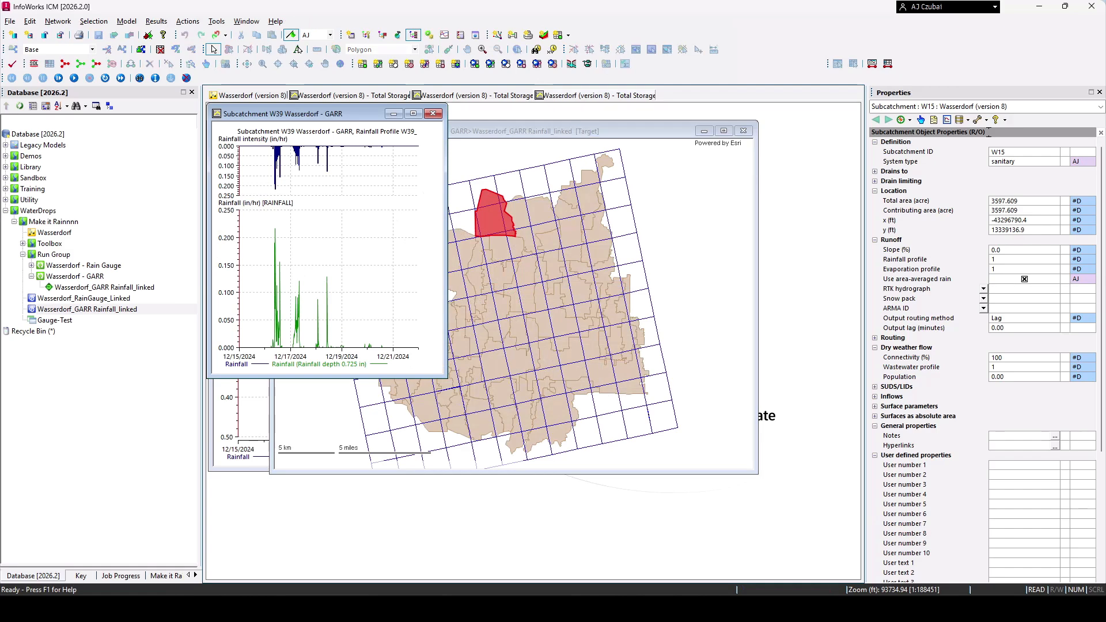
pyautogui.click(394, 113)
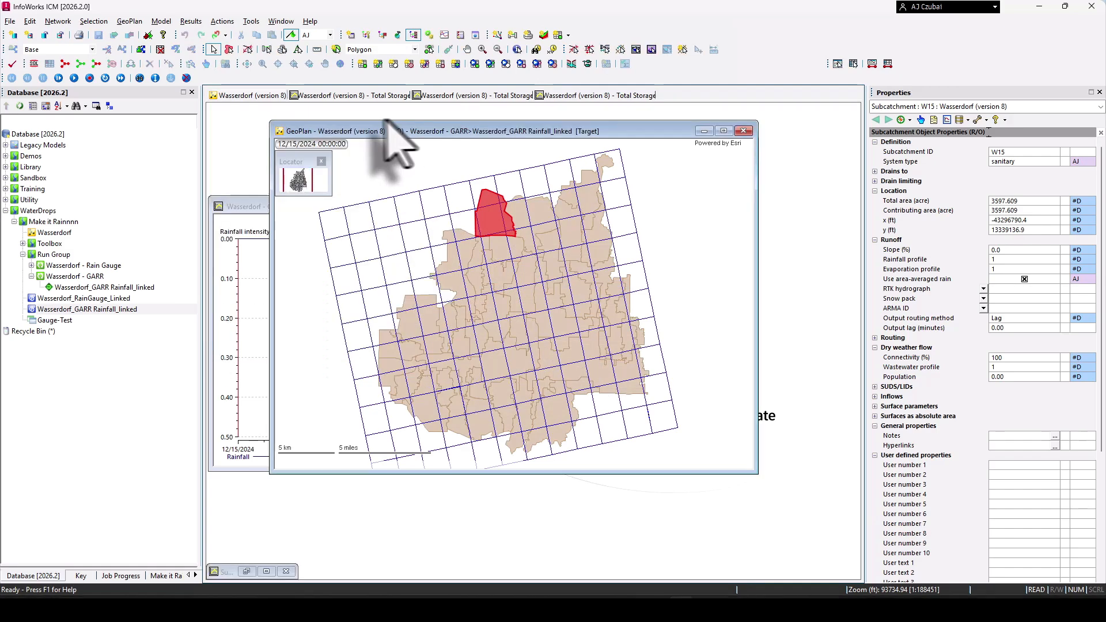
# Turn on the Rainfall layer's display in the GARR results map's themes and play the simulation replay to view the rainfall.
pyautogui.rightClick(361, 169)
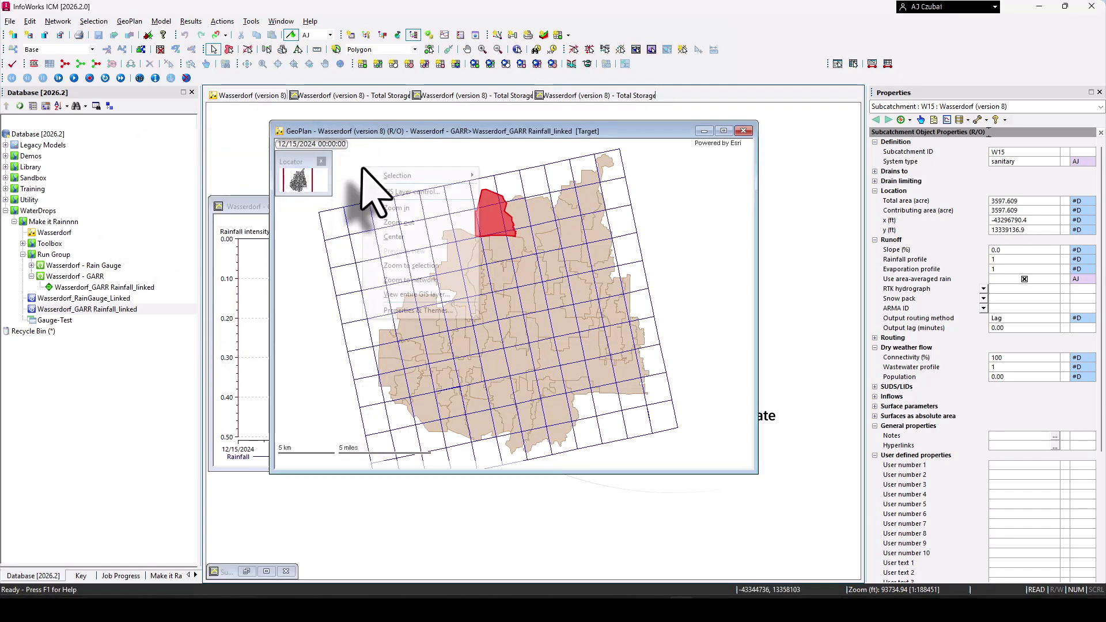
pyautogui.click(419, 310)
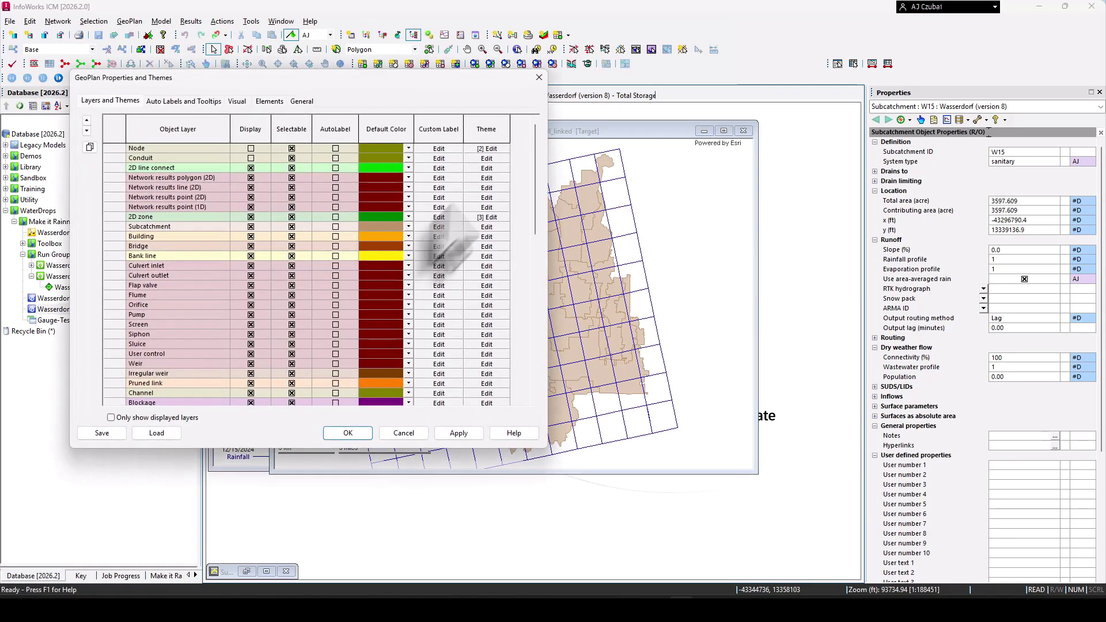
pyautogui.scroll(-5, 522, 353)
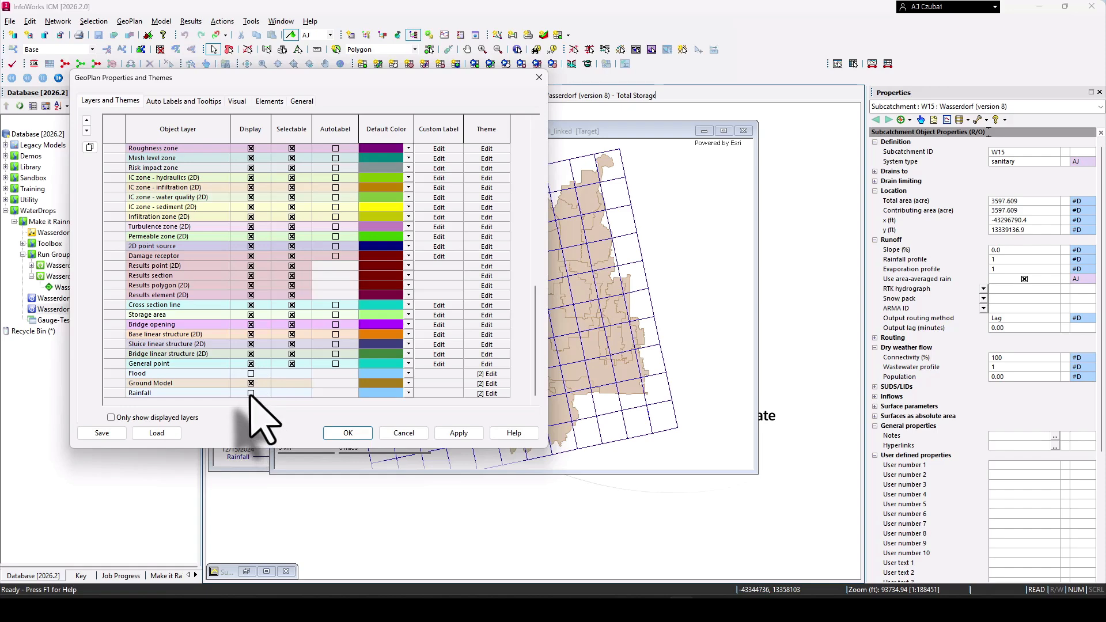
pyautogui.click(251, 393)
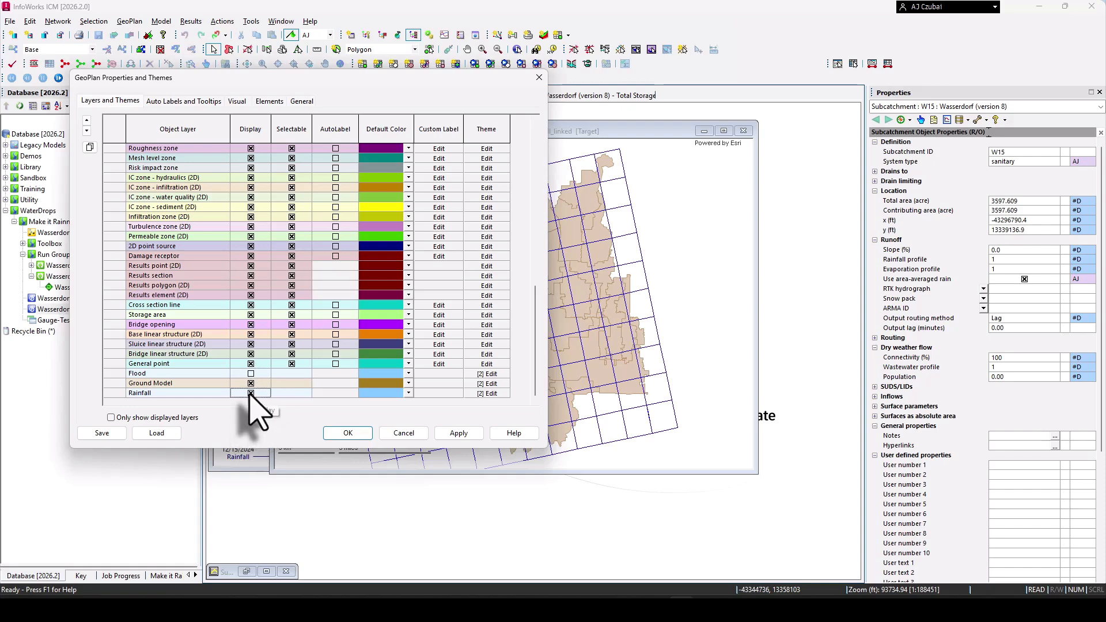
pyautogui.click(454, 433)
pyautogui.click(351, 432)
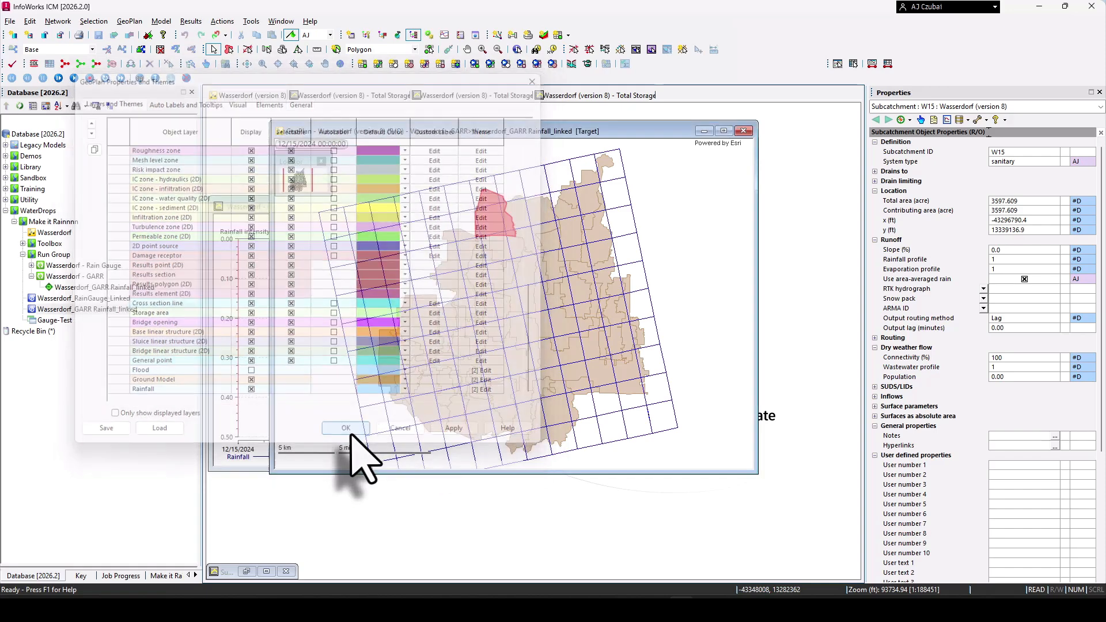
pyautogui.click(73, 78)
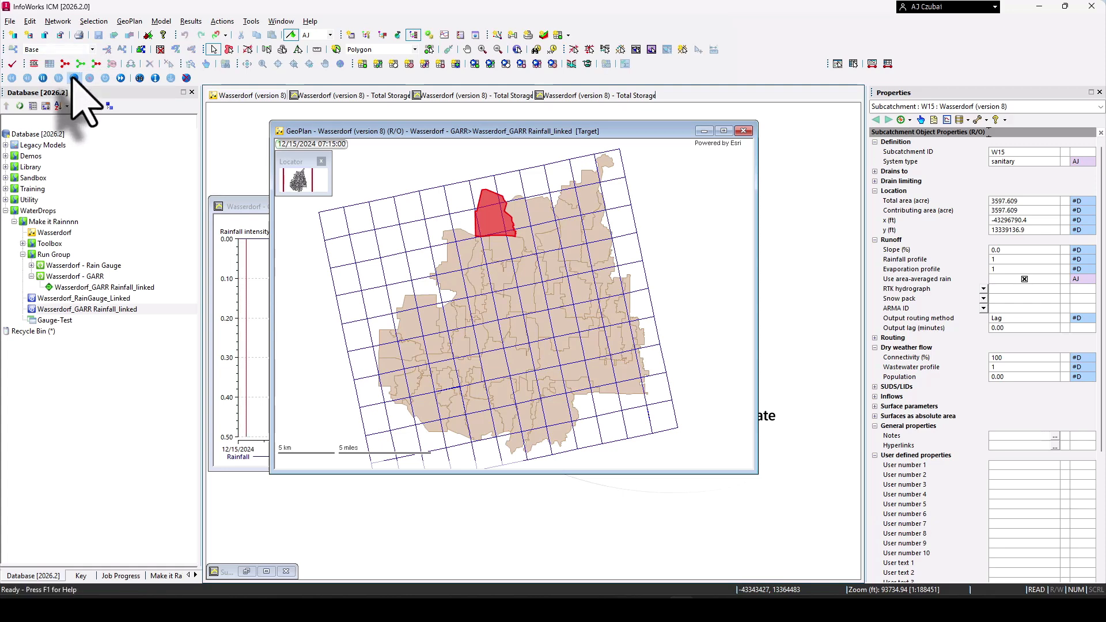
# Open Wasserdorf_RainGauge_Linked from the Rain Data folder in Excel and review its unit settings in row 5 and profile headers in row 26.
pyautogui.click(247, 233)
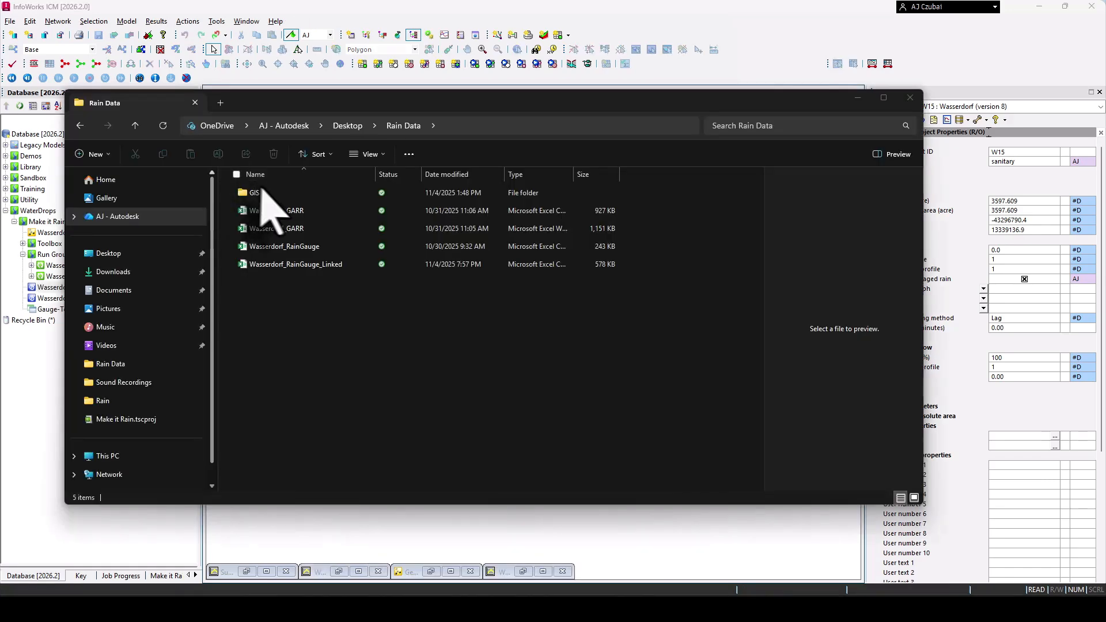
pyautogui.click(306, 267)
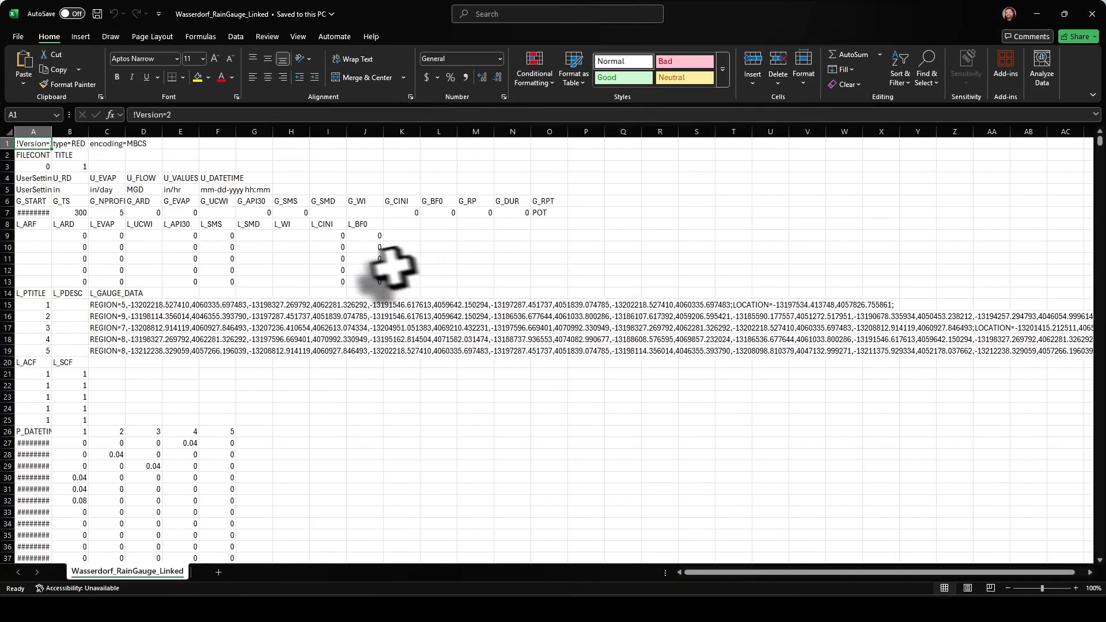
pyautogui.click(109, 190)
pyautogui.click(147, 190)
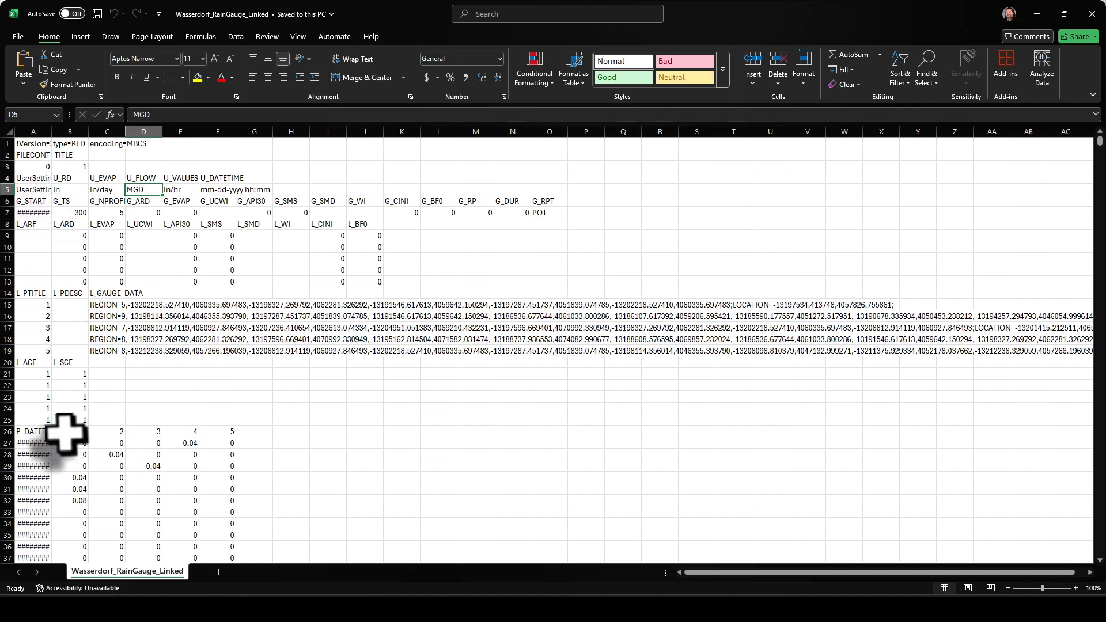
pyautogui.moveTo(68, 433); pyautogui.dragTo(190, 431)
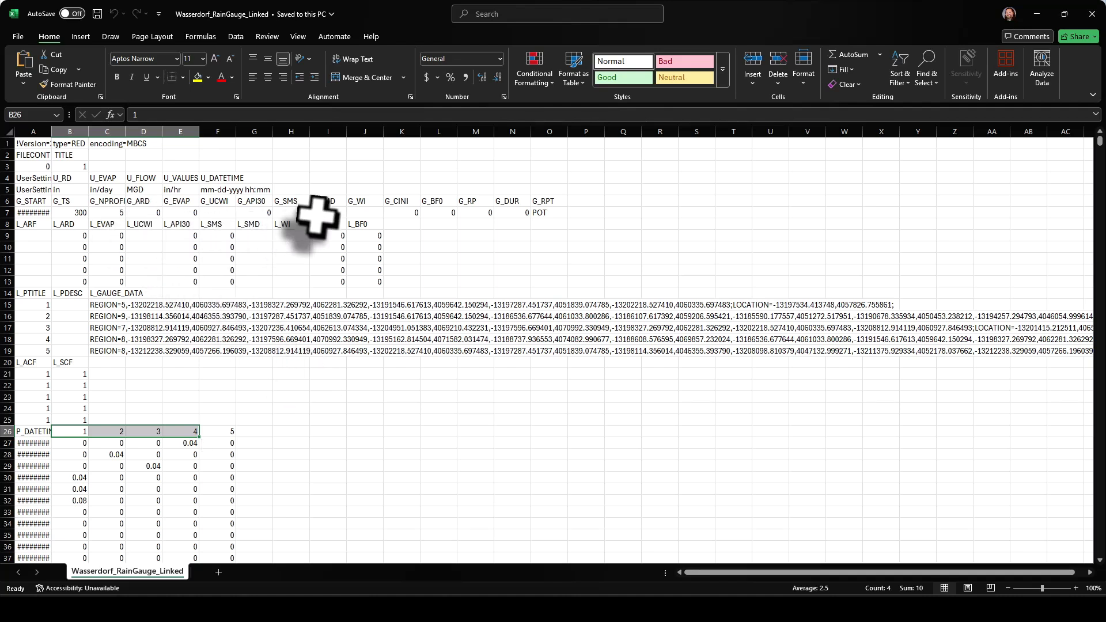
# Set the profile count in C7 to 6 and add a profile column headed 6 in G26.
pyautogui.click(106, 212)
pyautogui.write('6')
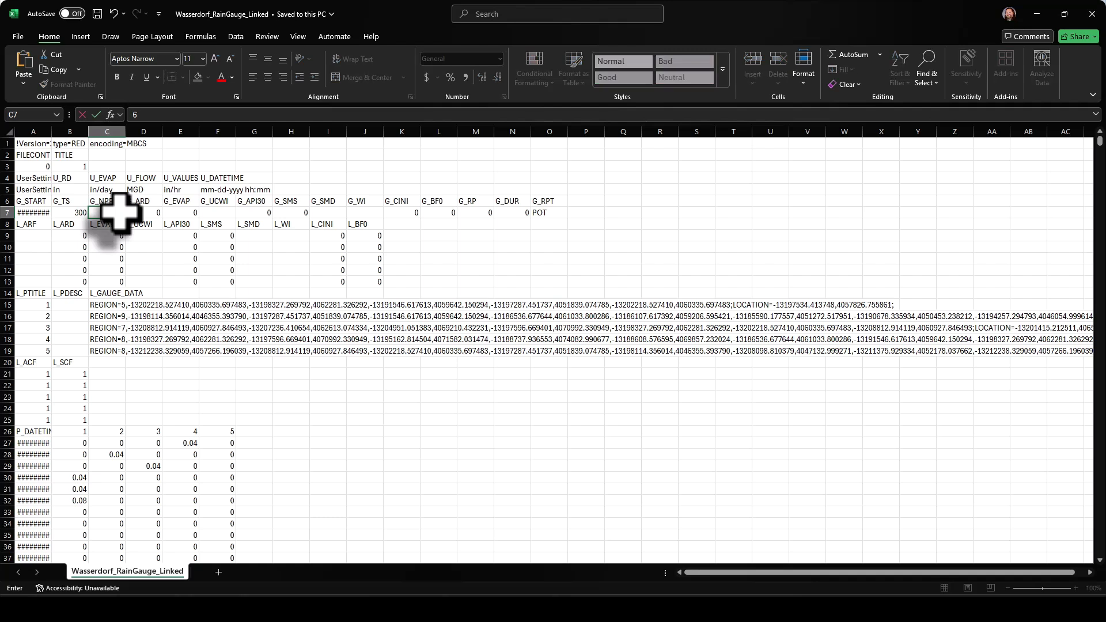
pyautogui.click(262, 433)
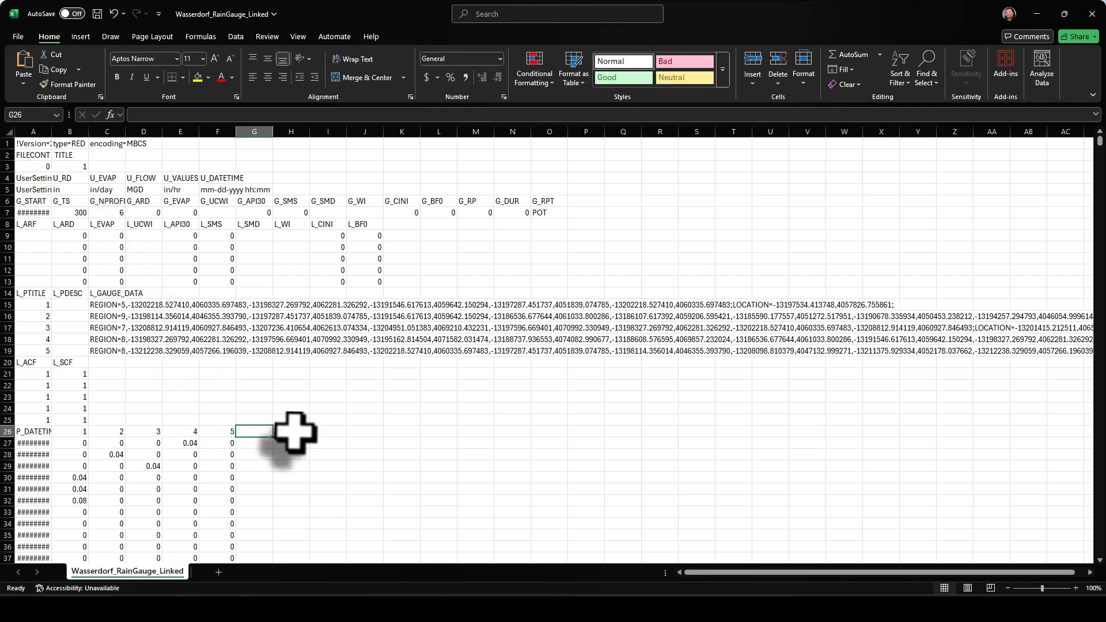
pyautogui.write('6')
pyautogui.press('Return')
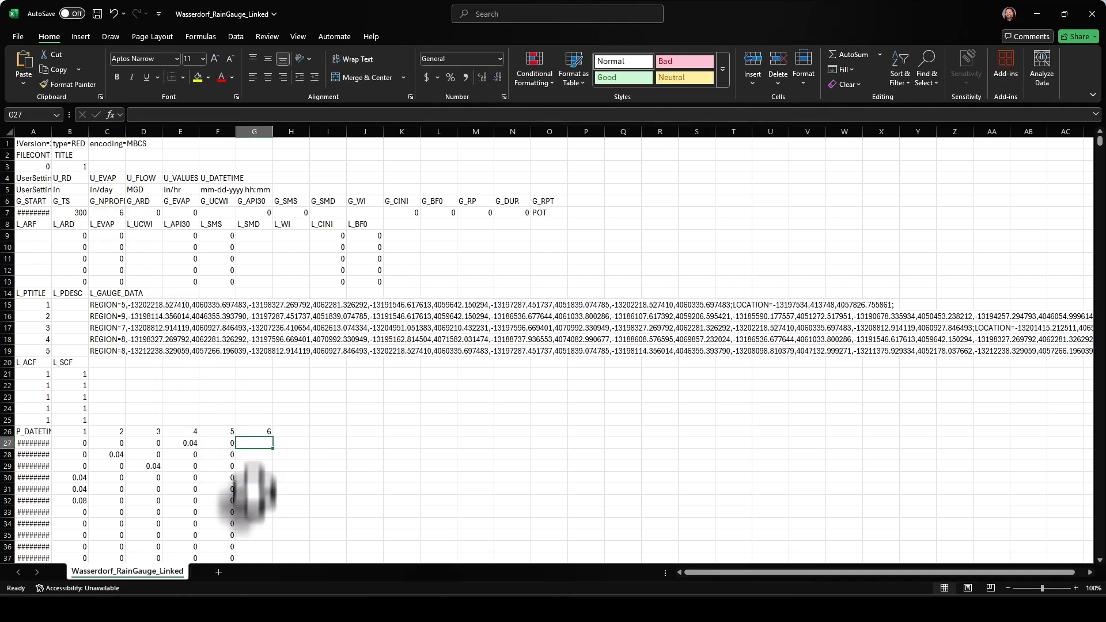